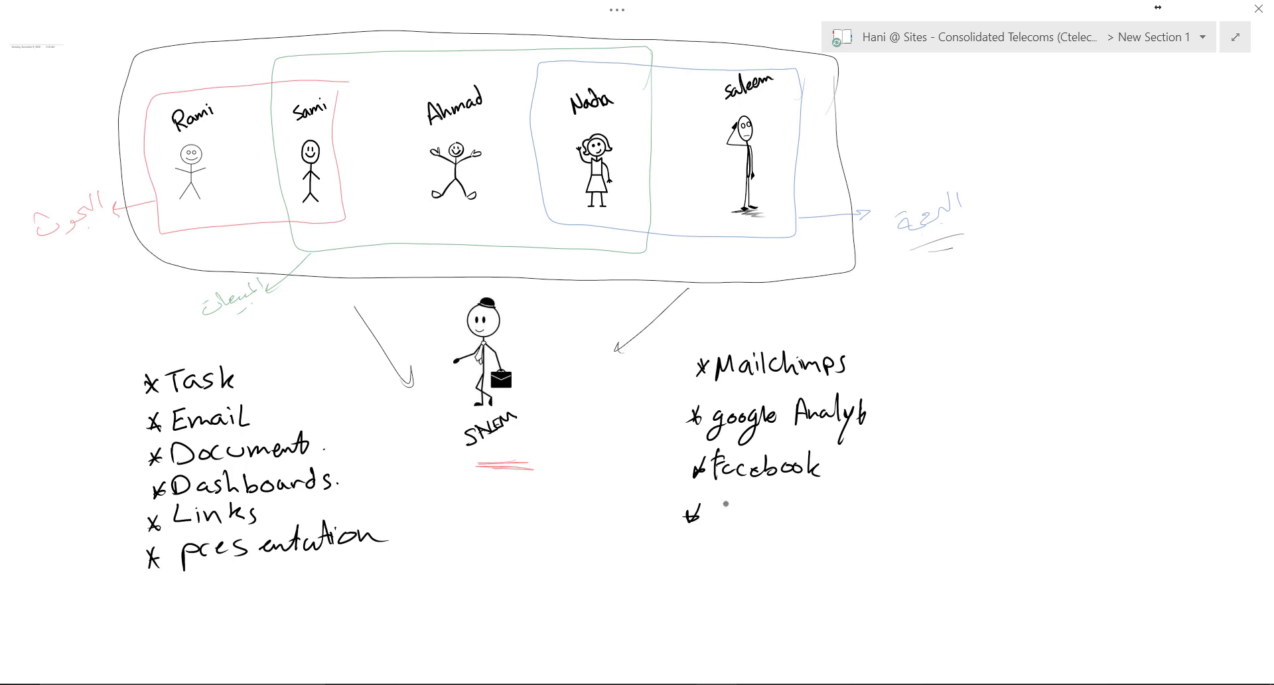
Handwrite "sales force." and "twitter" as the last two items of the list that starts with Mailchimps.
mouse_move(722, 506)
left_mouse_down()
mouse_move(710, 518)
mouse_move(775, 503)
mouse_move(770, 515)
mouse_move(811, 494)
mouse_move(790, 518)
mouse_move(812, 511)
left_mouse_up()
left_click_drag(823, 515, 857, 503)
left_click(868, 505)
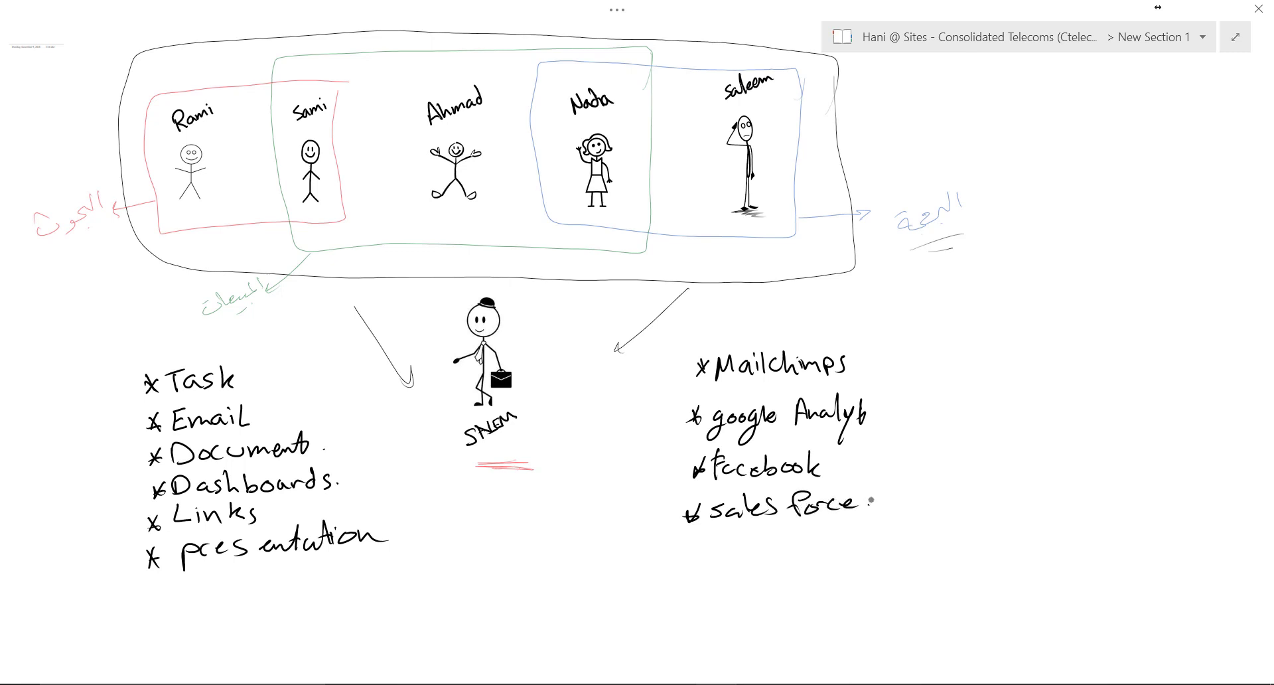
mouse_move(703, 546)
left_mouse_down()
mouse_move(693, 563)
mouse_move(720, 561)
left_mouse_up()
left_click_drag(712, 550, 763, 559)
left_click(750, 546)
mouse_move(772, 536)
left_mouse_down()
mouse_move(774, 557)
mouse_move(801, 549)
left_mouse_up()
Draw a tall curved bracket beside each of the two lists and circle the briefcase figure between them.
mouse_move(119, 341)
left_mouse_down()
mouse_move(66, 418)
mouse_move(121, 604)
left_mouse_up()
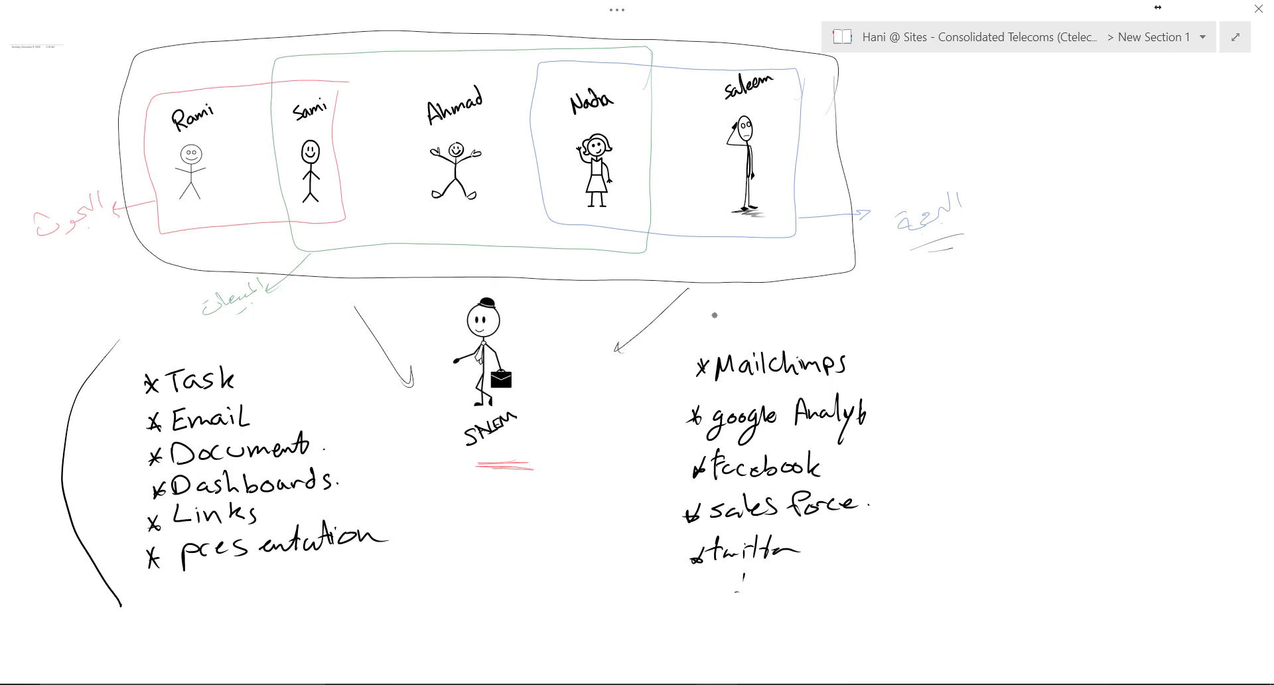
mouse_move(702, 325)
left_mouse_down()
mouse_move(662, 379)
mouse_move(672, 569)
left_mouse_up()
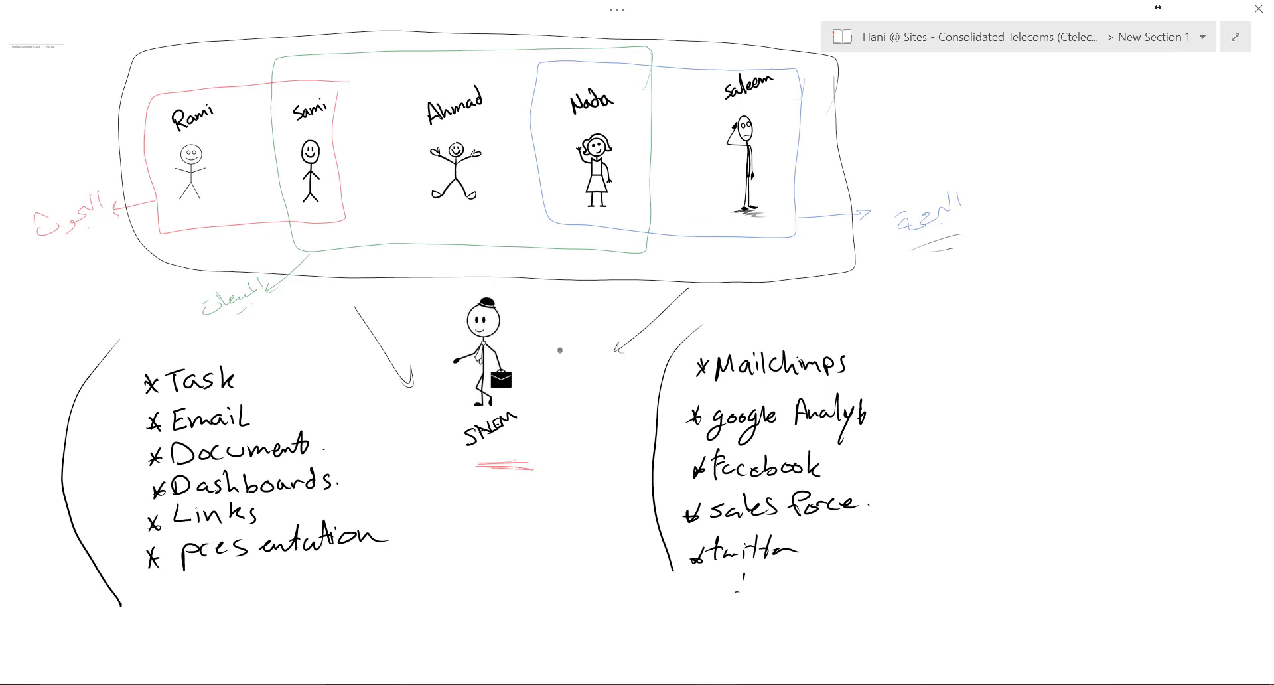
mouse_move(561, 330)
left_mouse_down()
mouse_move(402, 342)
mouse_move(449, 515)
mouse_move(582, 433)
mouse_move(545, 311)
left_mouse_up()
Handwrite "Team" in large letters beneath the circled briefcase figure.
left_click_drag(484, 544, 475, 597)
left_click_drag(525, 531, 454, 550)
mouse_move(492, 572)
left_mouse_down()
mouse_move(535, 565)
mouse_move(555, 580)
left_mouse_up()
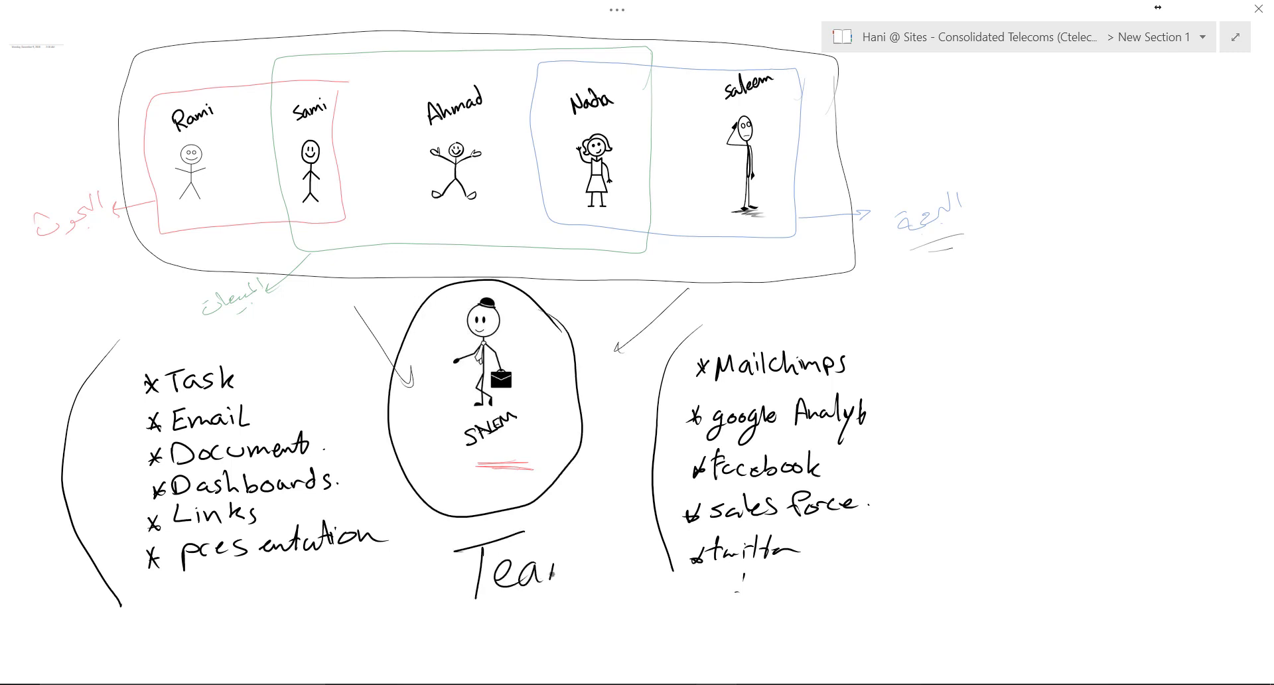
left_click_drag(548, 558, 564, 580)
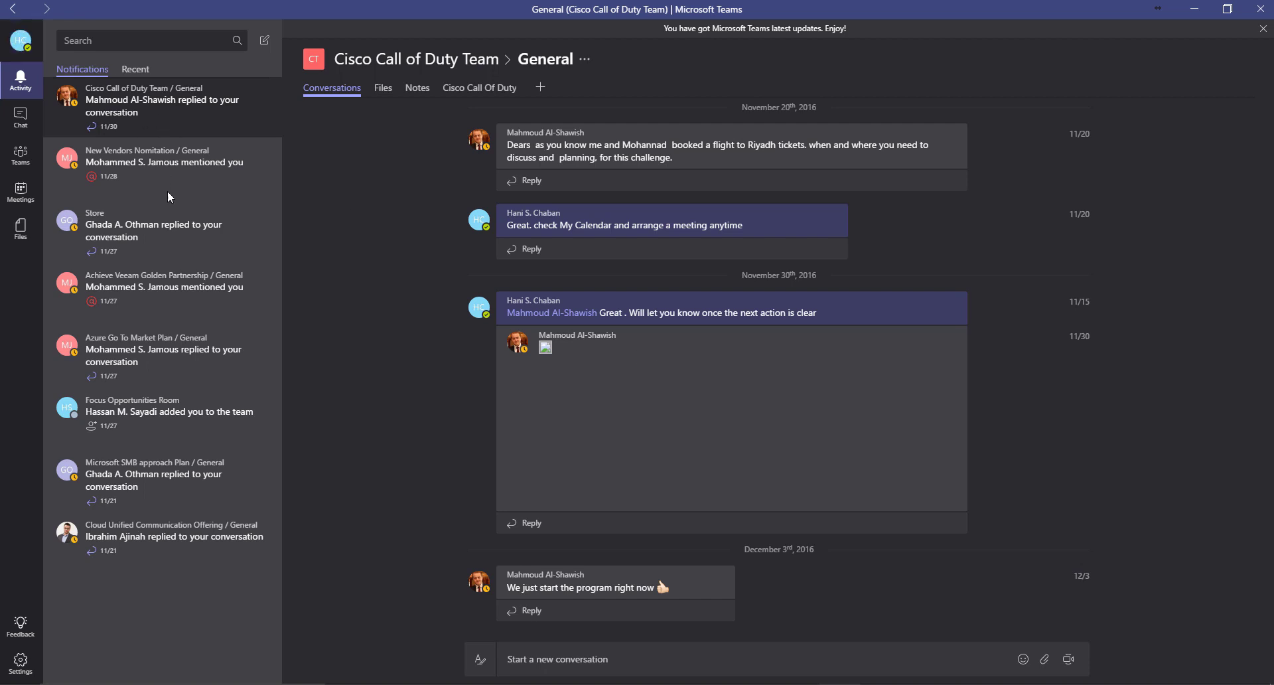
Switch to Microsoft Teams and view the availability status options of the signed-in profile without changing the status.
left_click(23, 47)
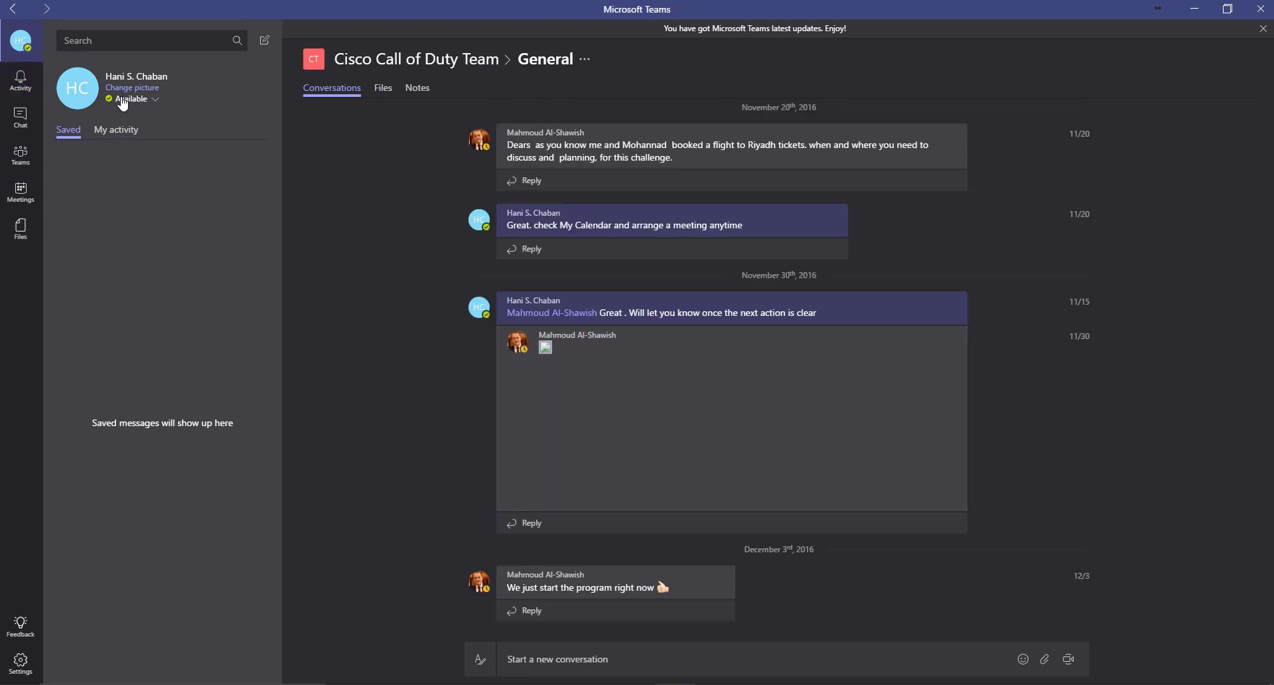
left_click(129, 100)
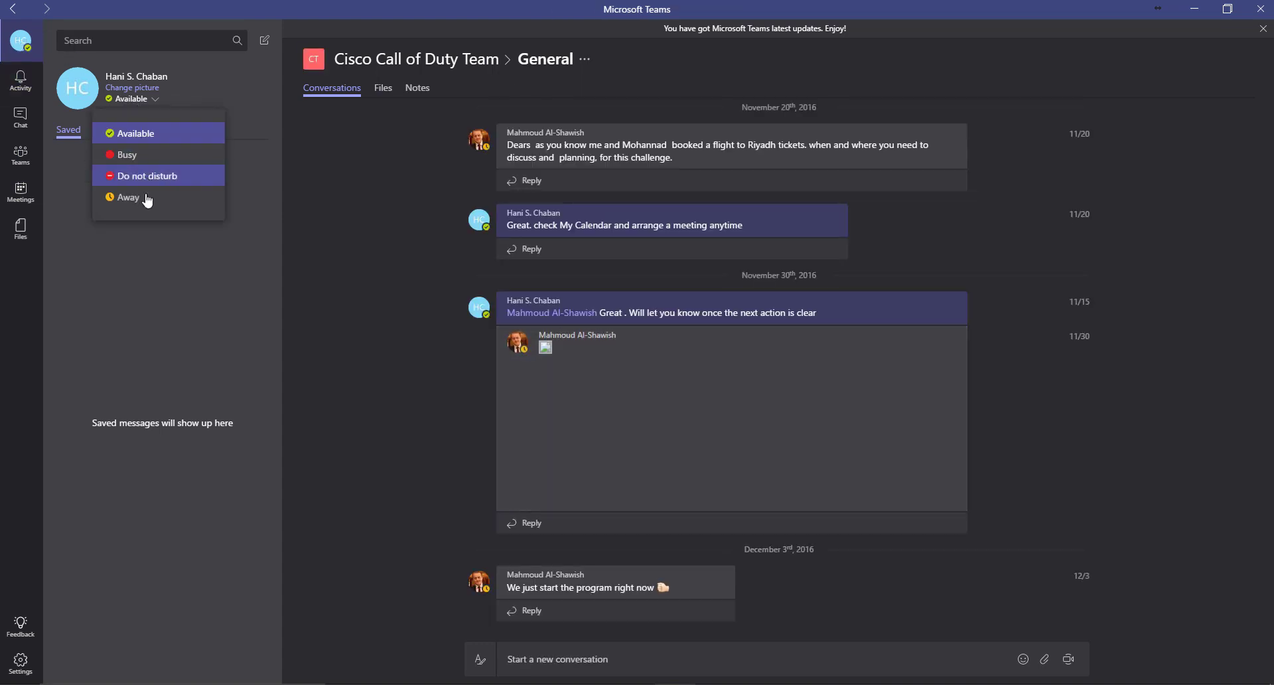
left_click(145, 260)
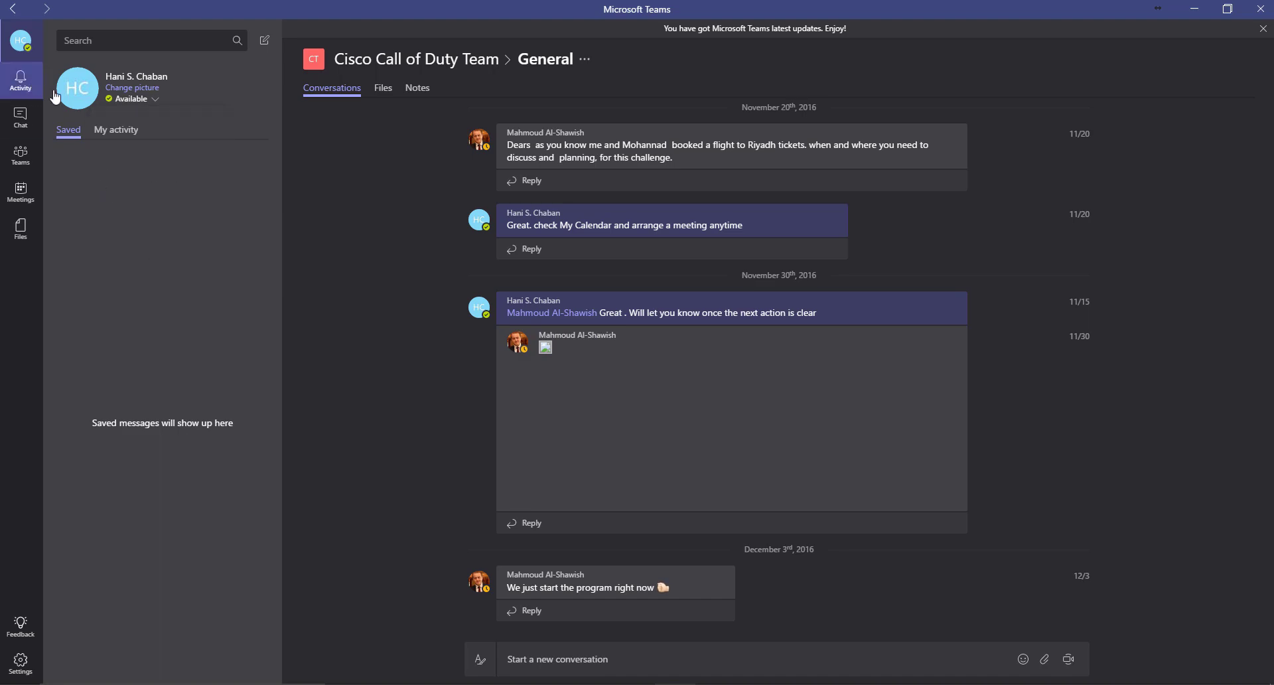
Look through the activity notifications, chats, teams list, meetings and files sections.
left_click(31, 91)
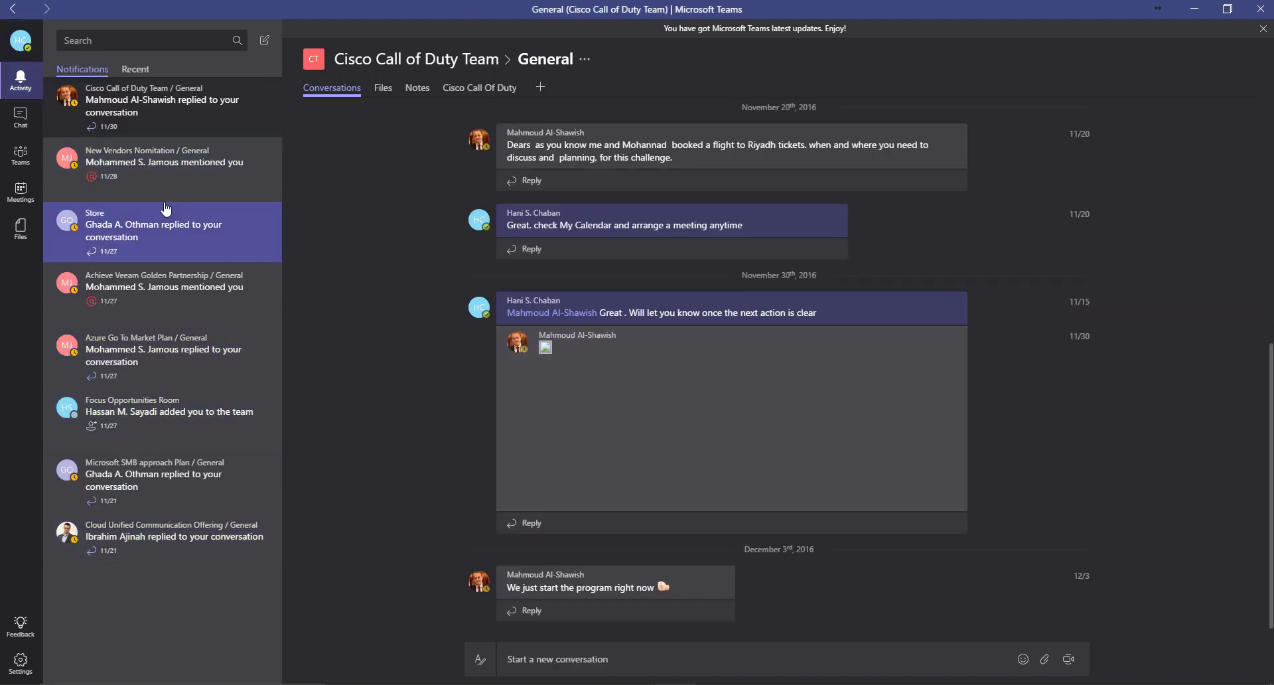
left_click(26, 125)
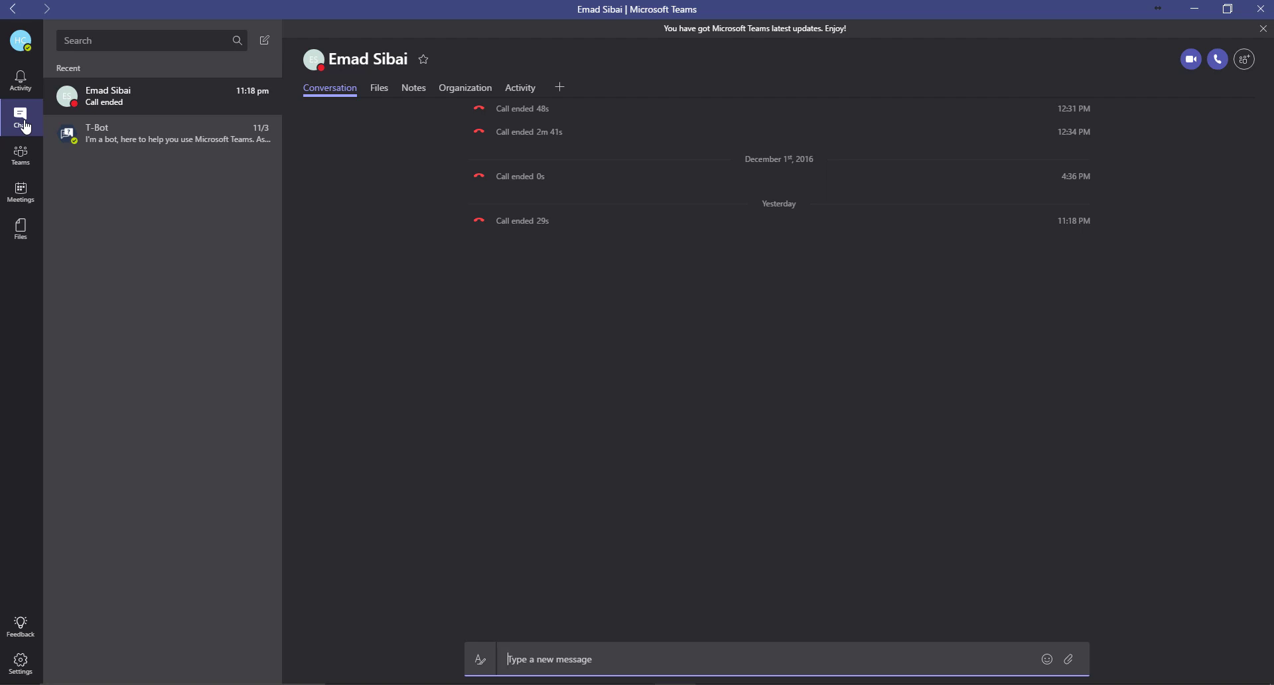
left_click(27, 164)
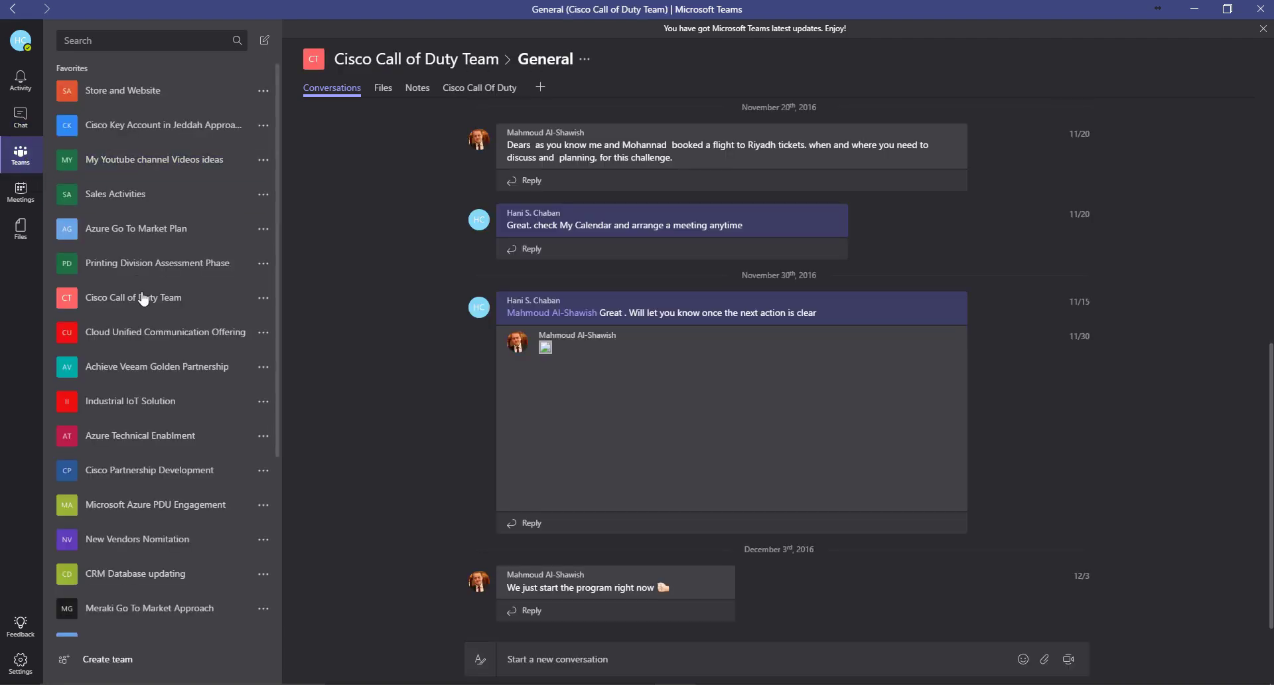
scroll(147, 329, "down", 4)
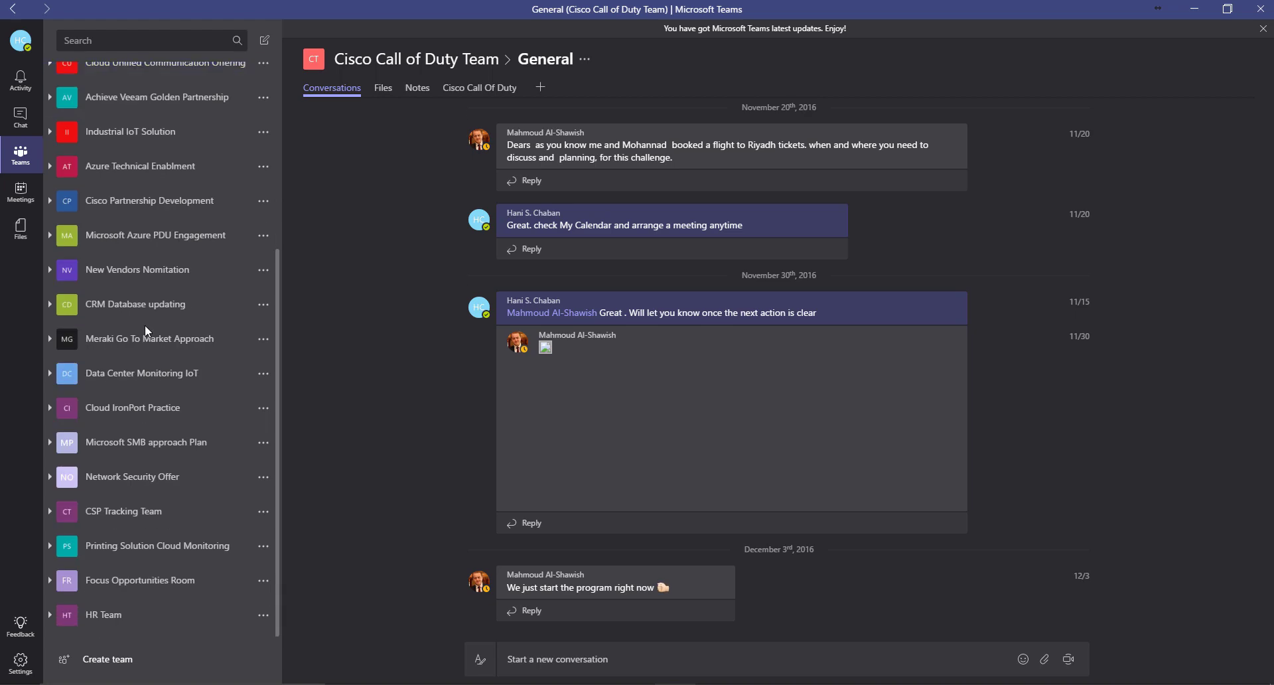
scroll(146, 328, "up", 5)
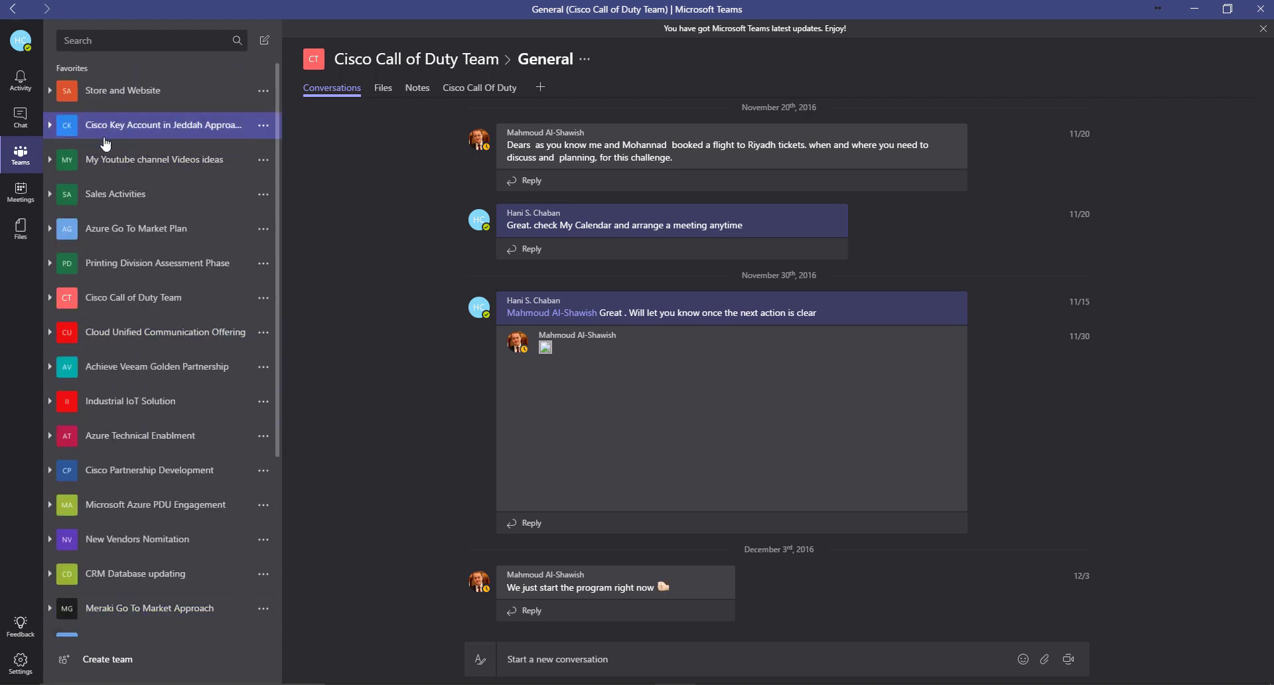
left_click(20, 198)
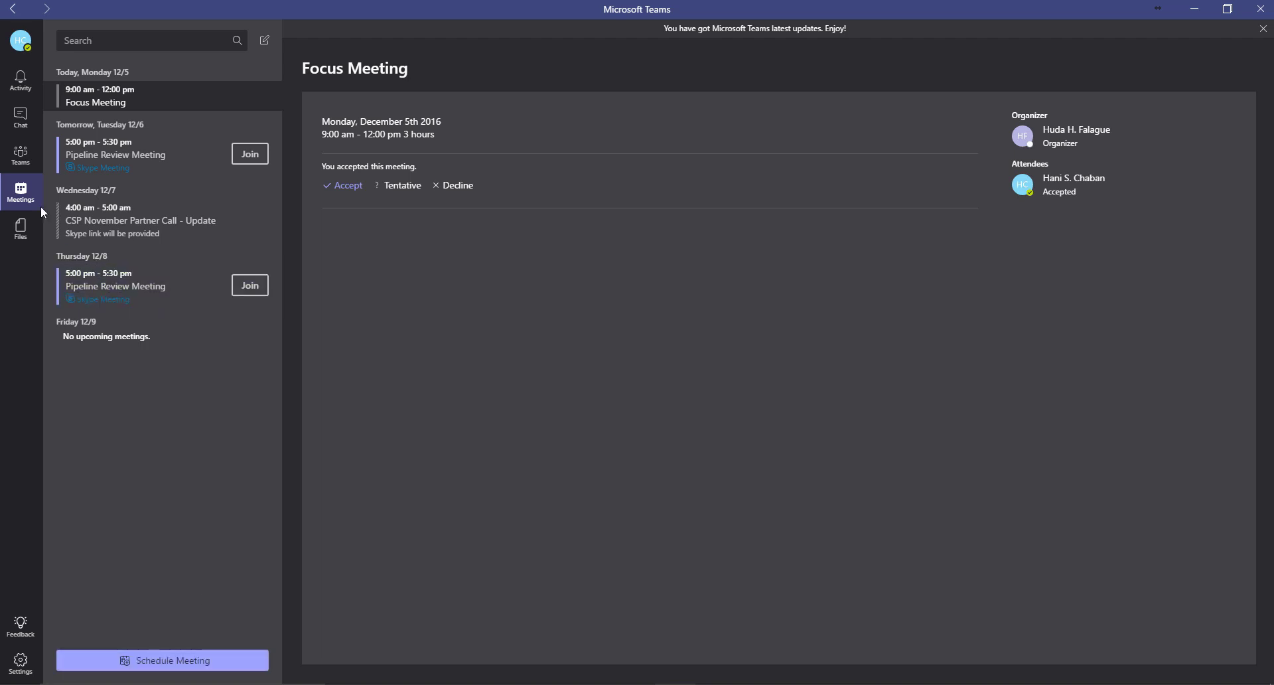
left_click(20, 231)
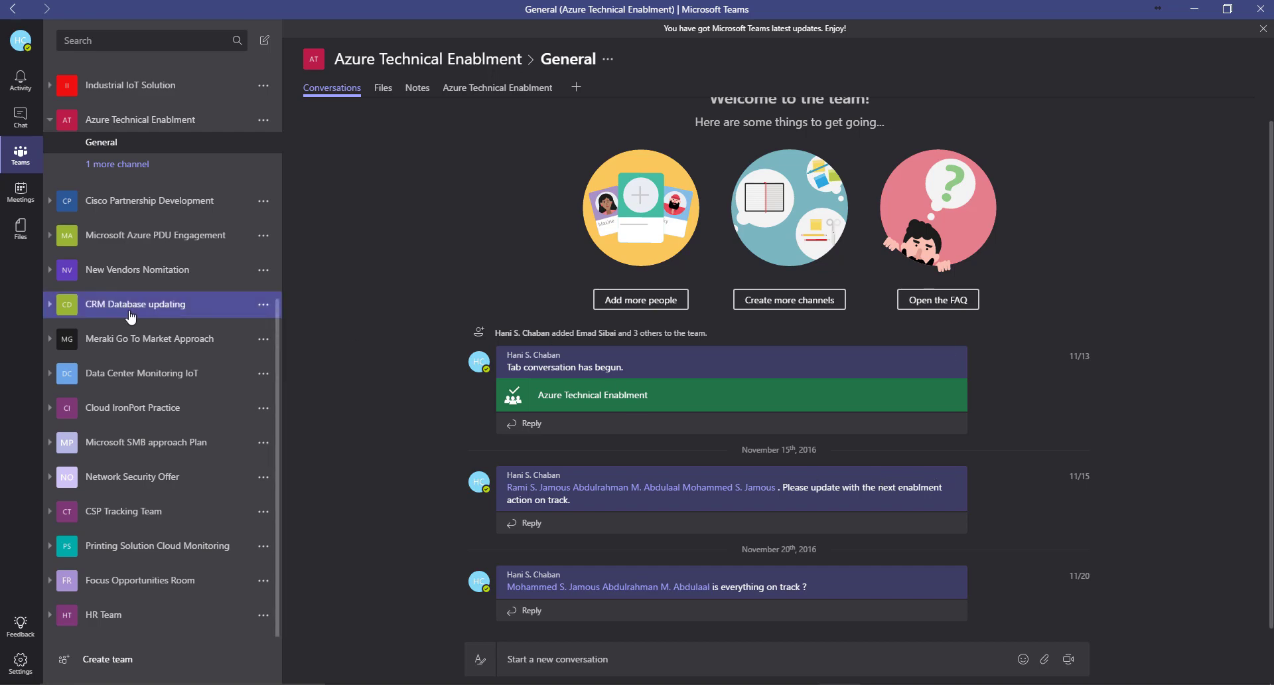
Collapse the Azure Technical Enablment team's channels and look through the list of favorite teams.
left_click(50, 120)
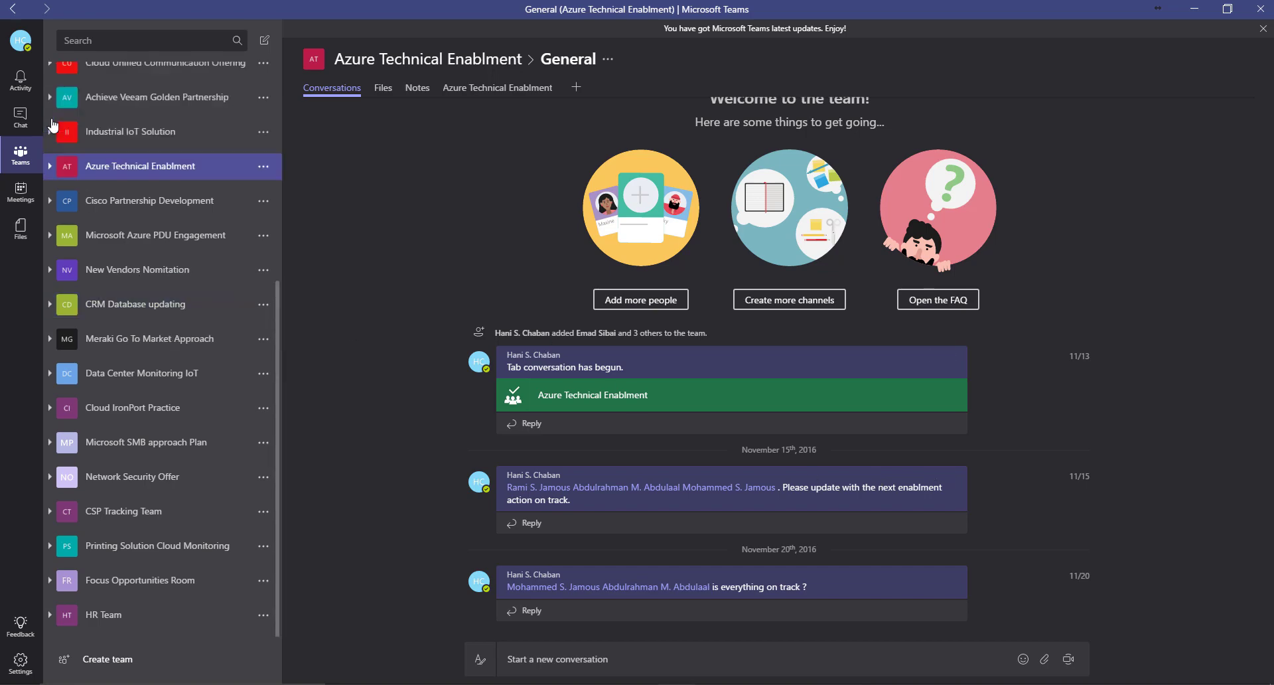
left_click(20, 156)
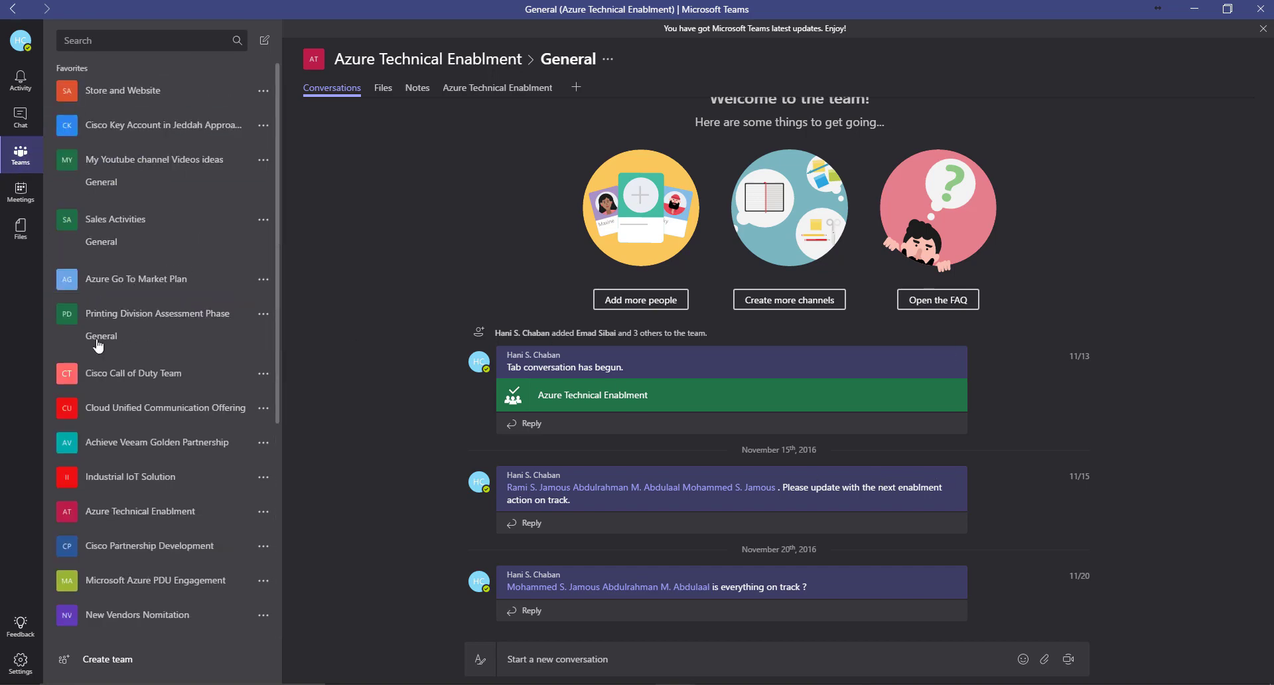
scroll(177, 528, "down", 4)
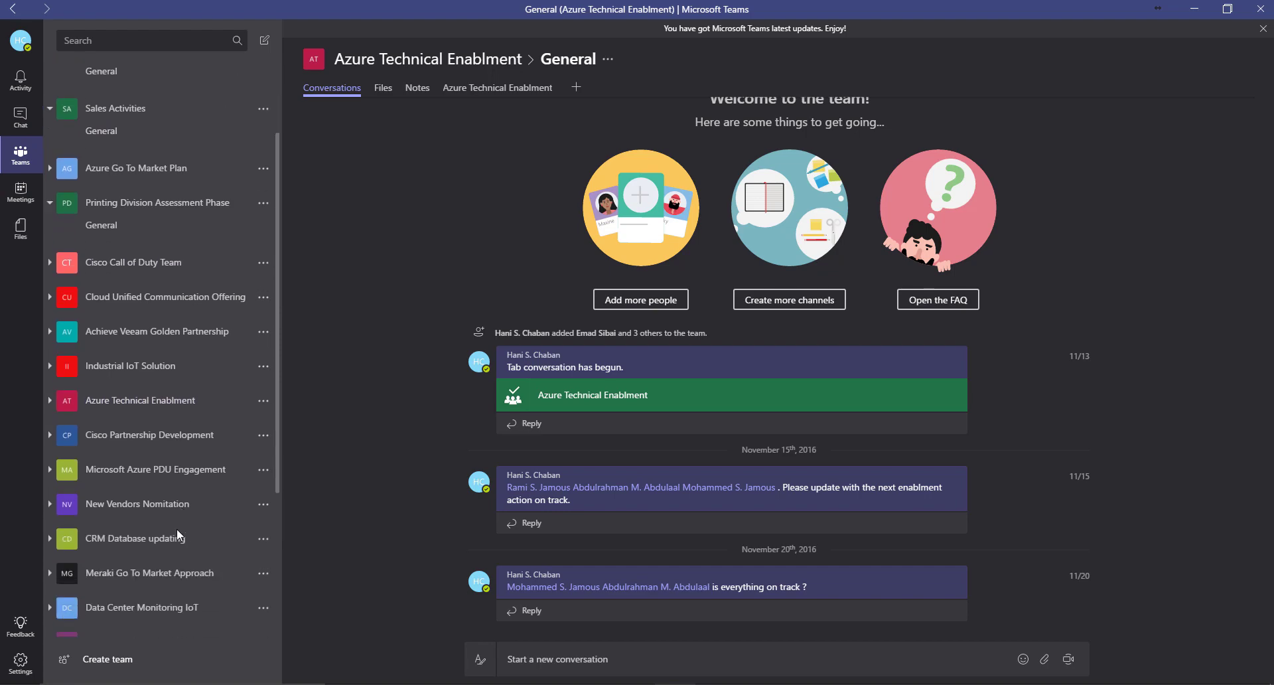
Create a new team named "Research Team" with no description and proceed to adding members.
left_click(107, 659)
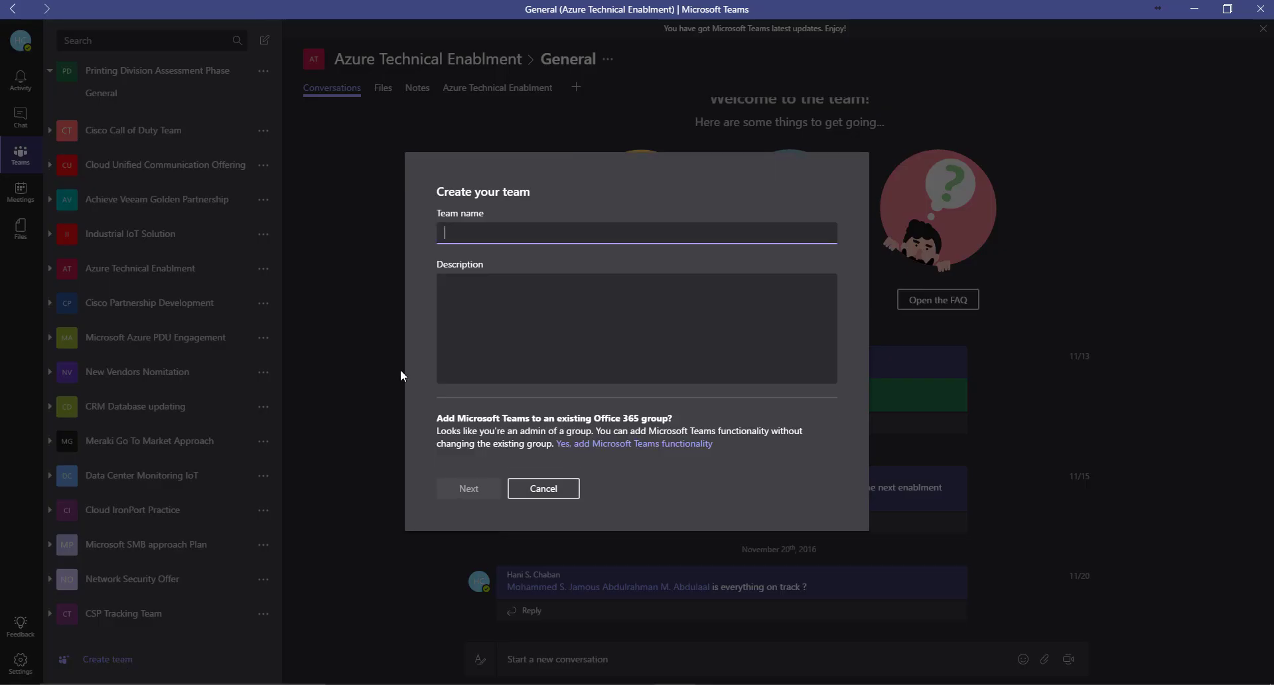
type("Resear")
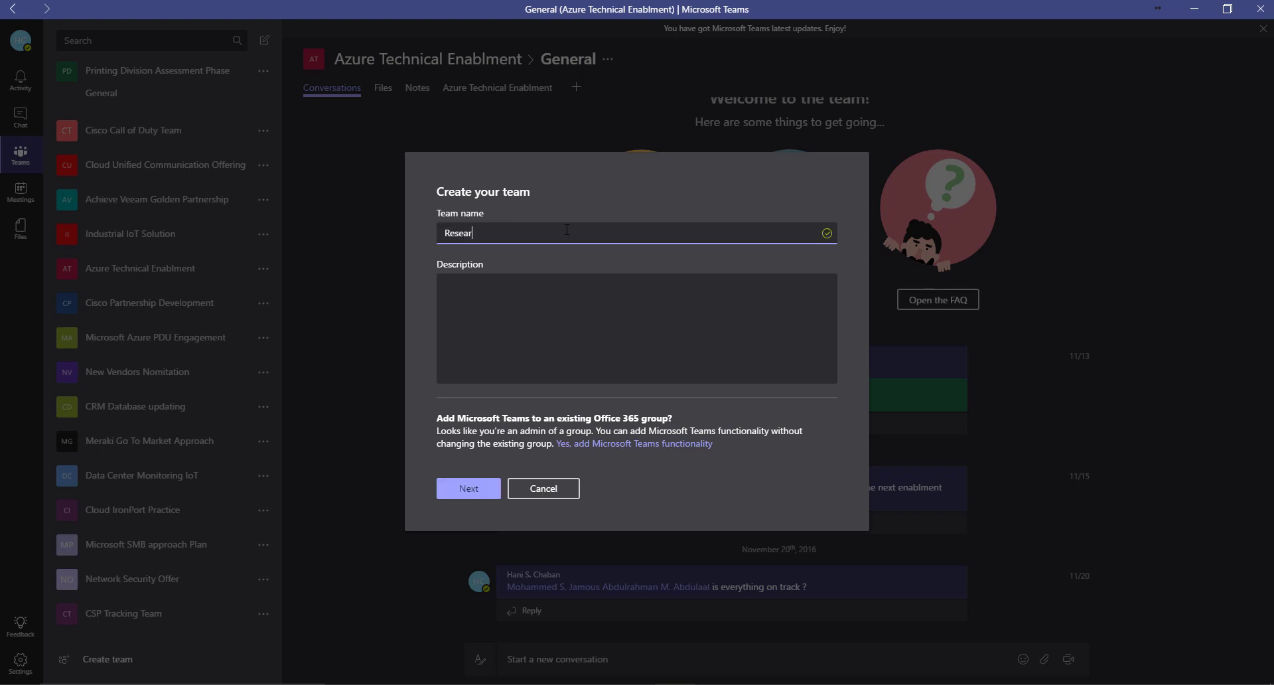
type("ch Team")
left_click(478, 490)
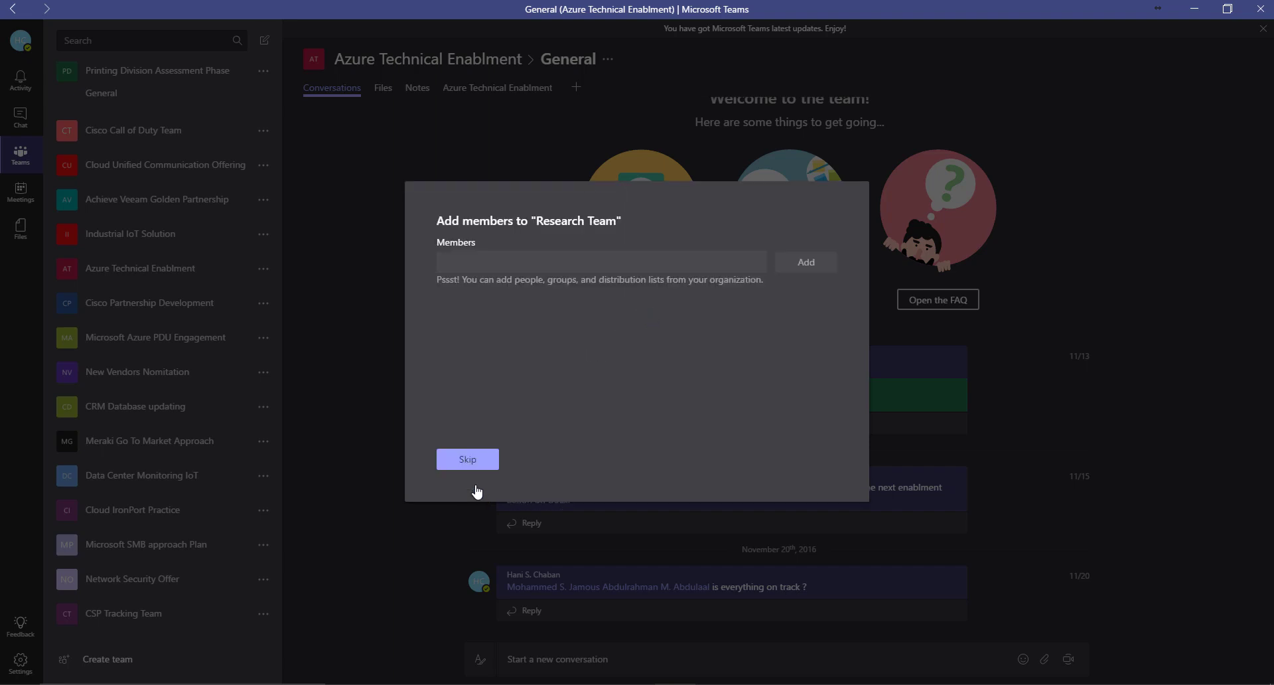
Find the solutions specialist and the logistics coordinator by name and add both as members of the Research Team.
left_click(492, 269)
type("rami")
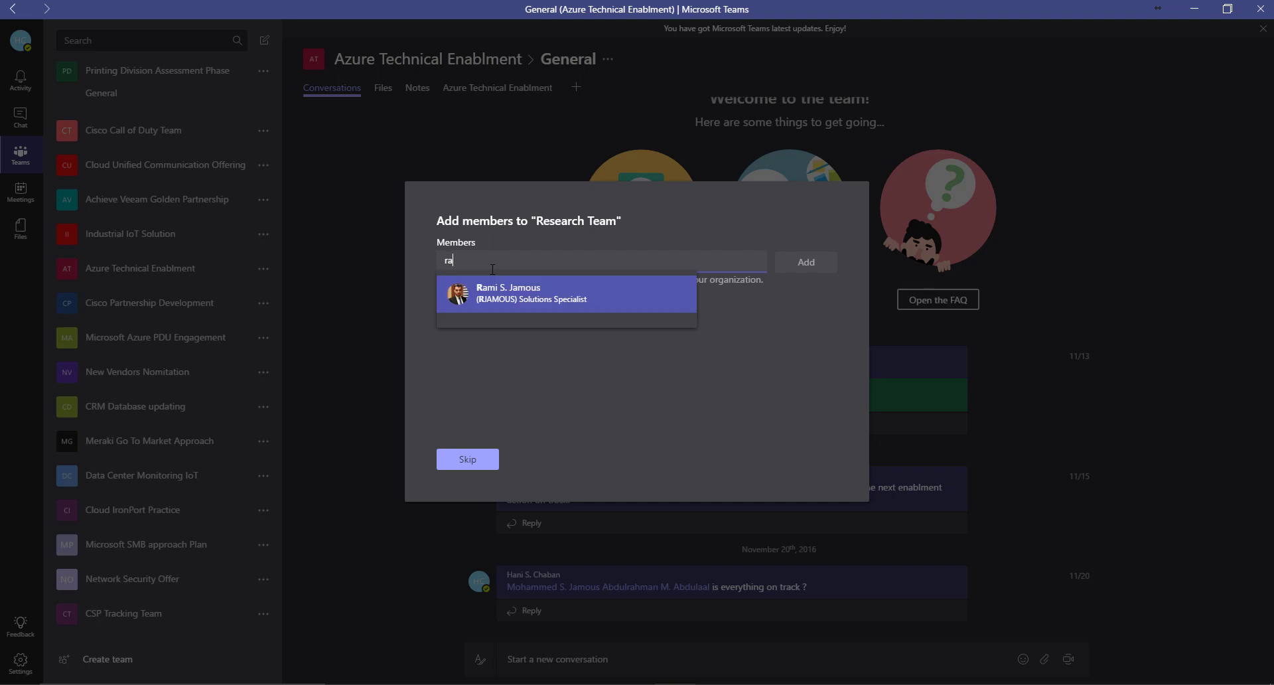
left_click(498, 296)
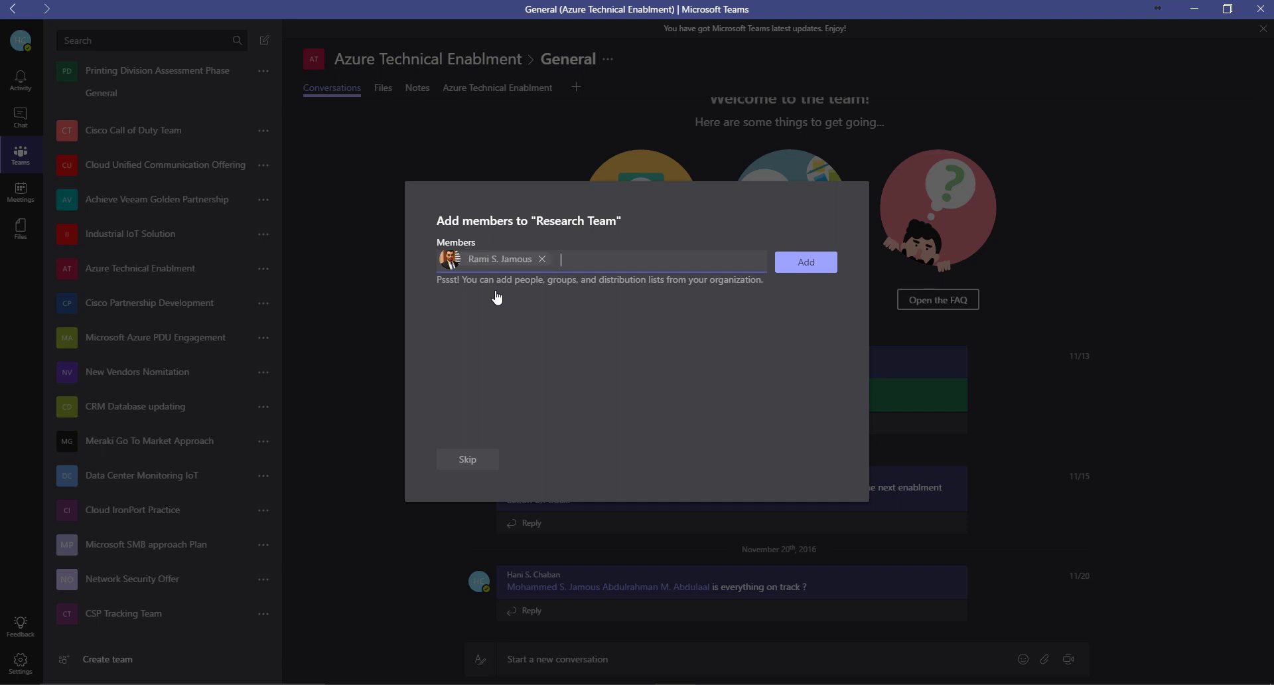
type("ahm")
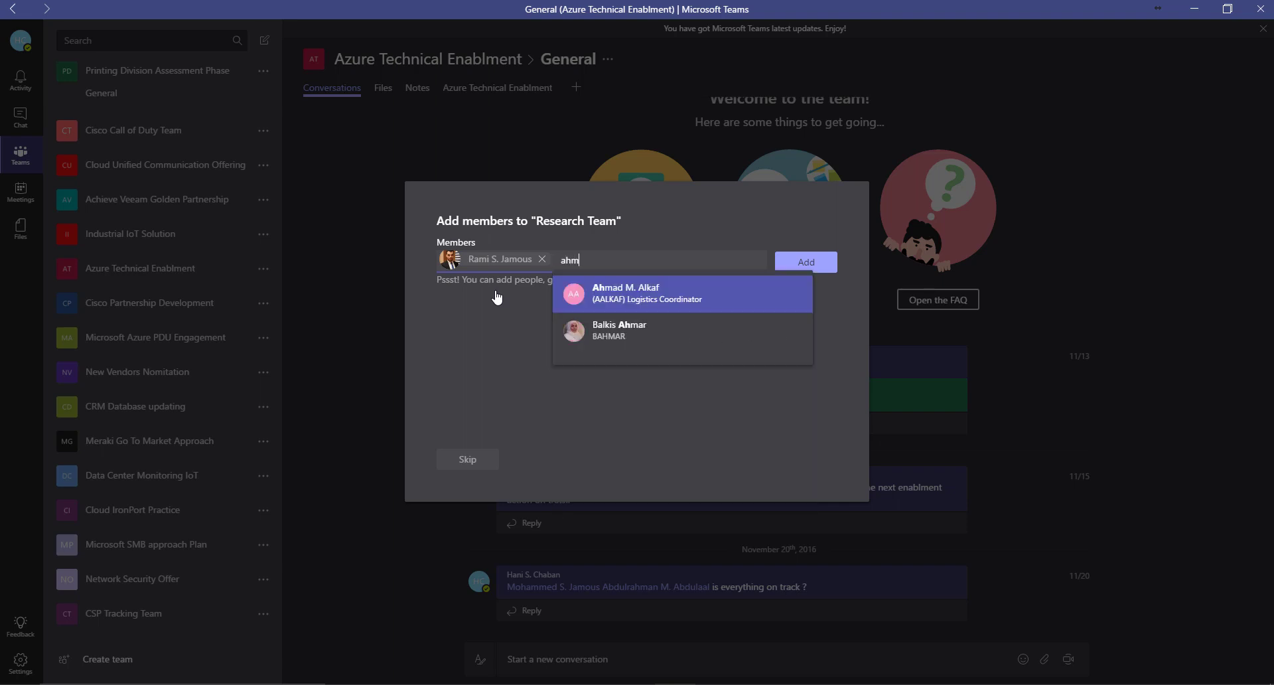
left_click(672, 309)
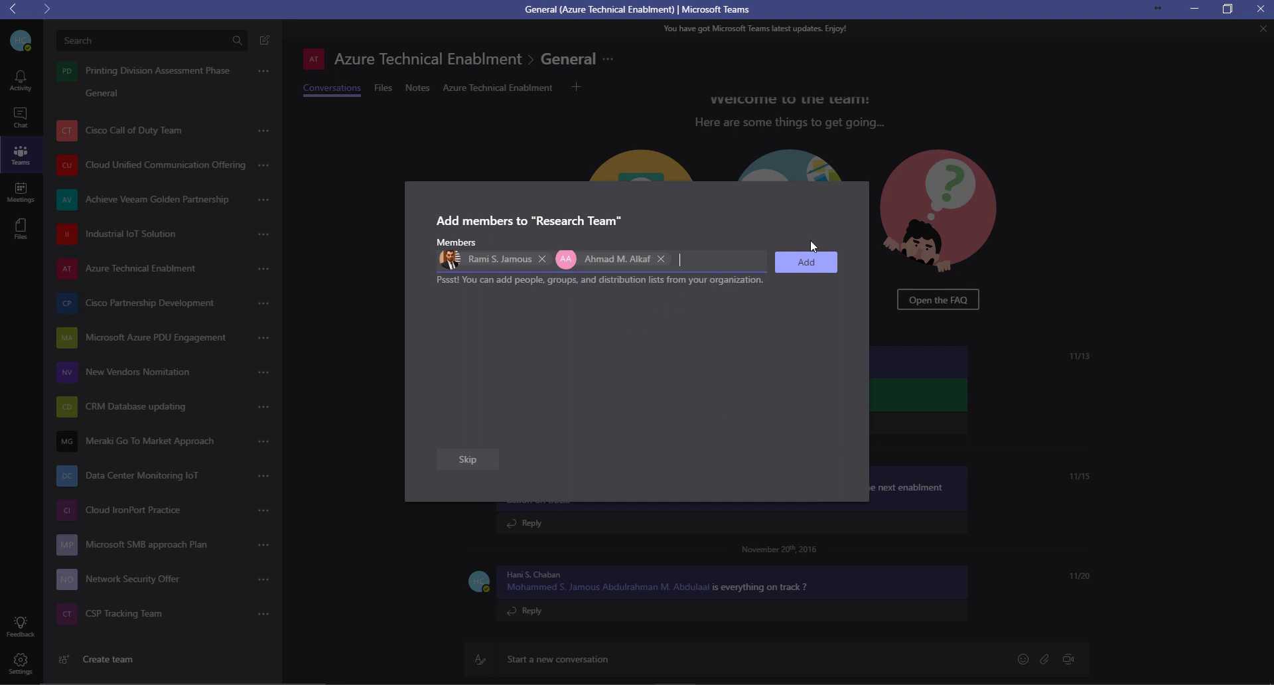
left_click(801, 272)
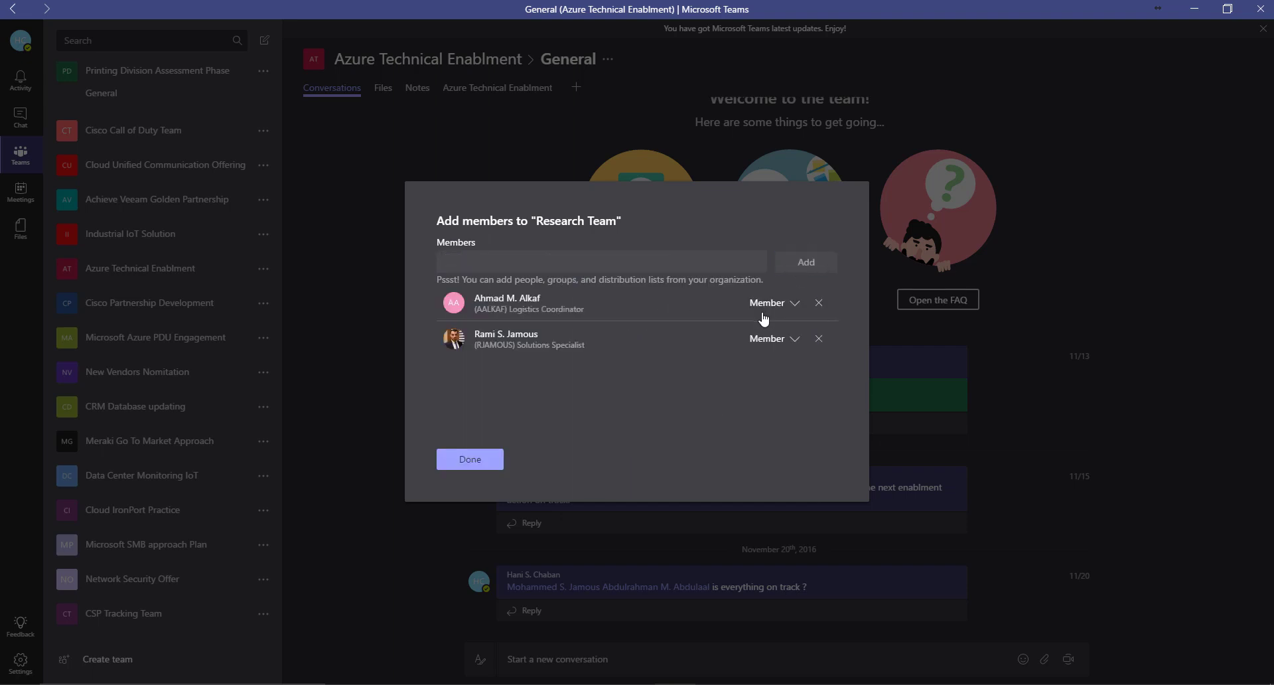
Check the role options of the logistics coordinator, leave the role as Member and finish adding members.
left_click(788, 310)
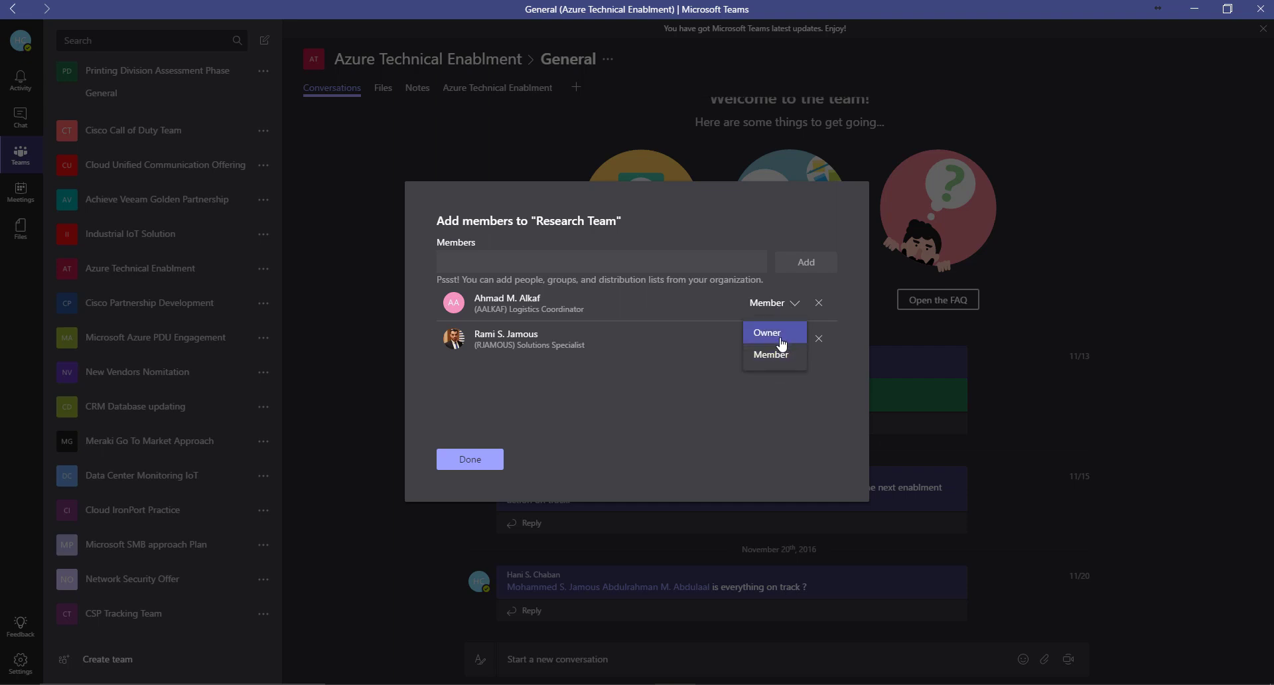
left_click(781, 396)
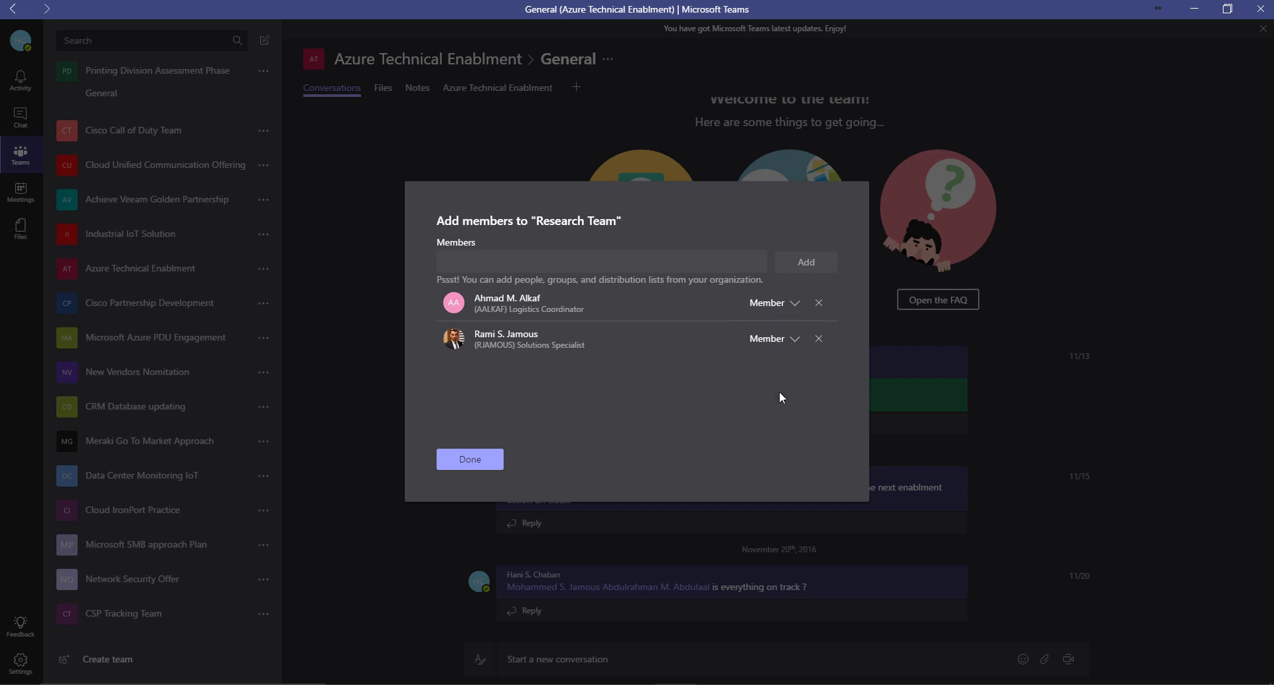
left_click(458, 462)
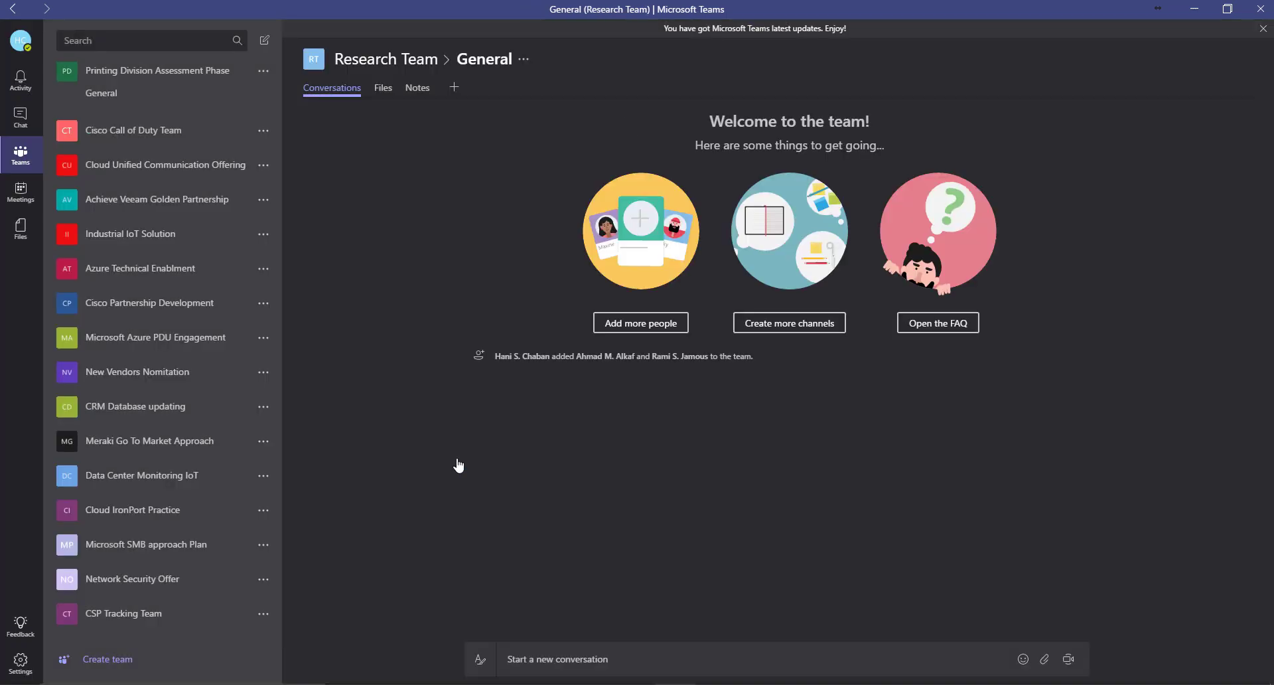
Add a channel named "Engine" to the Research Team.
scroll(122, 524, "down", 3)
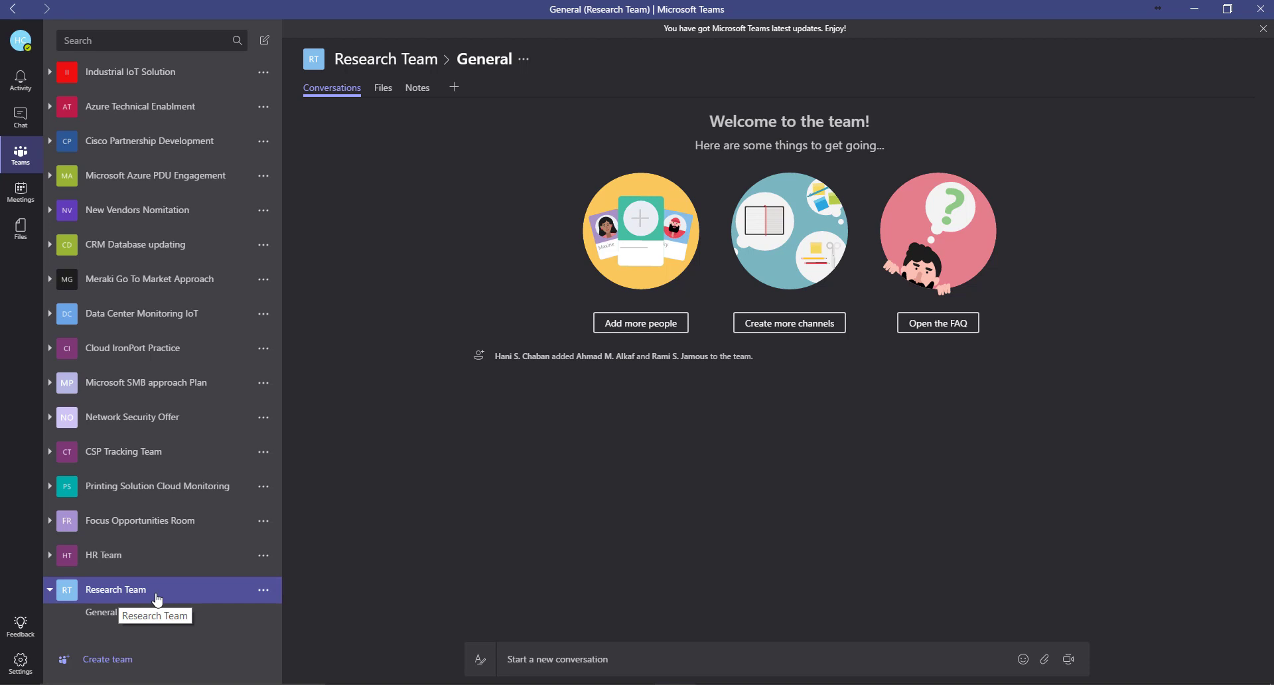
left_click(264, 590)
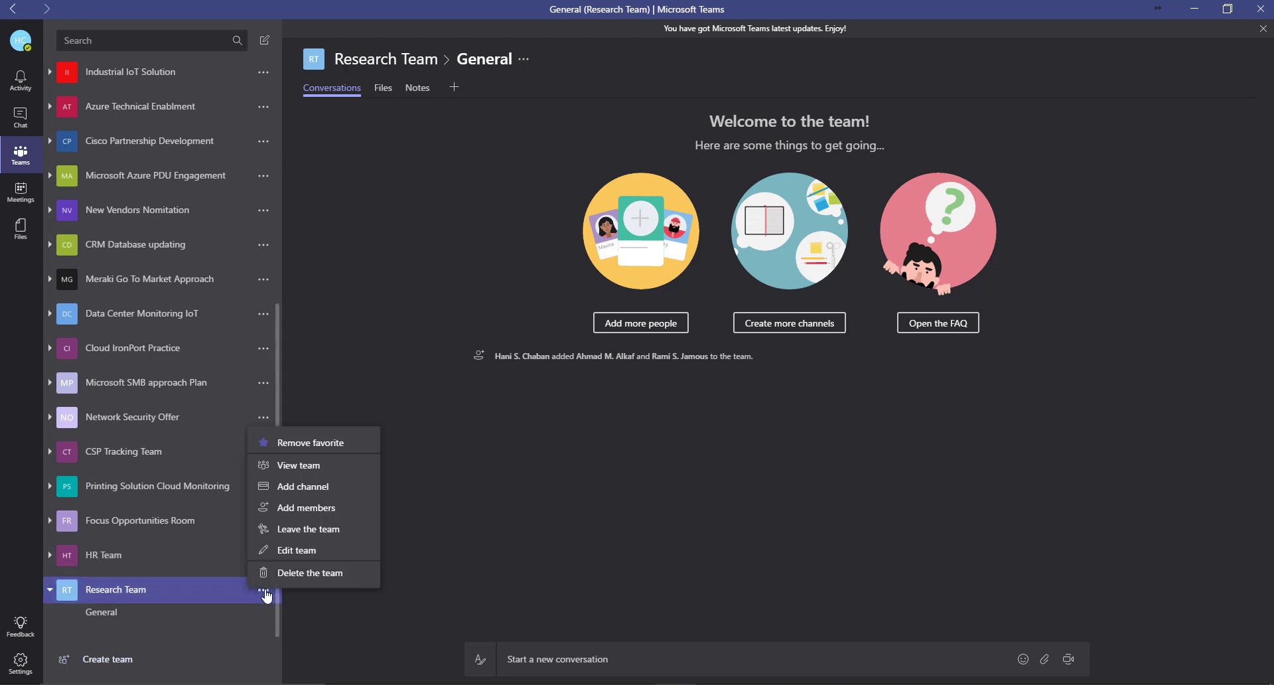
left_click(325, 495)
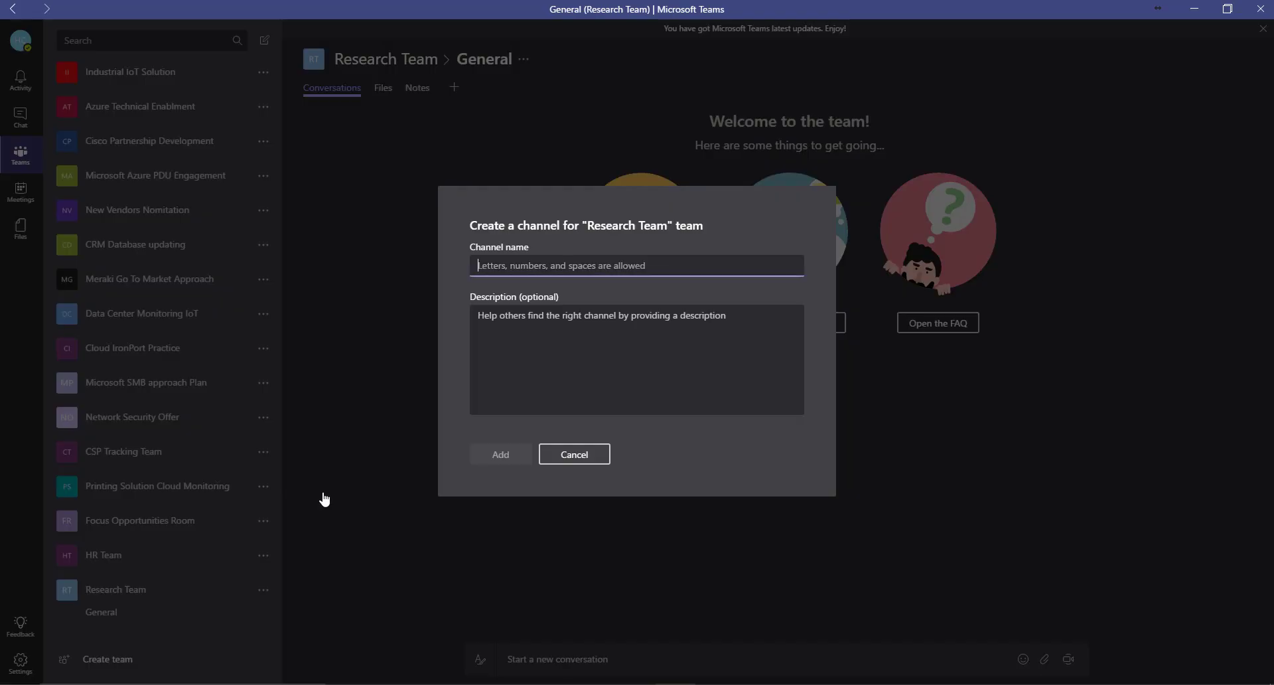
type("Engine")
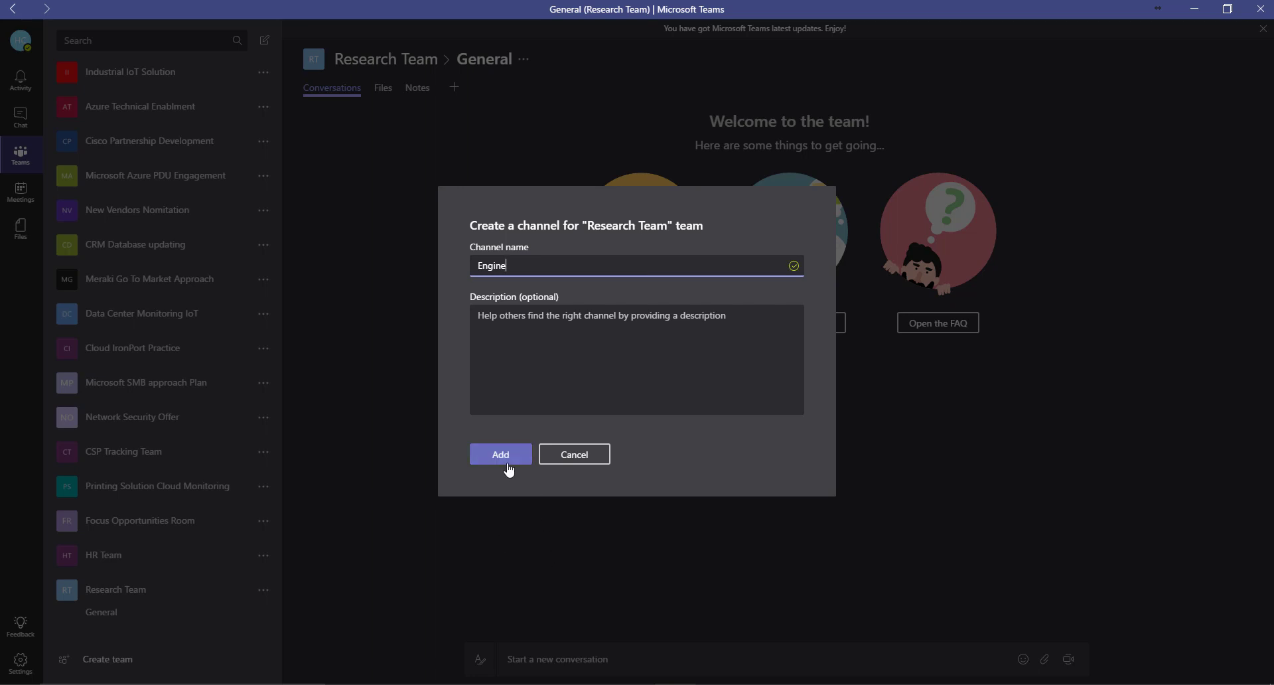
left_click(505, 457)
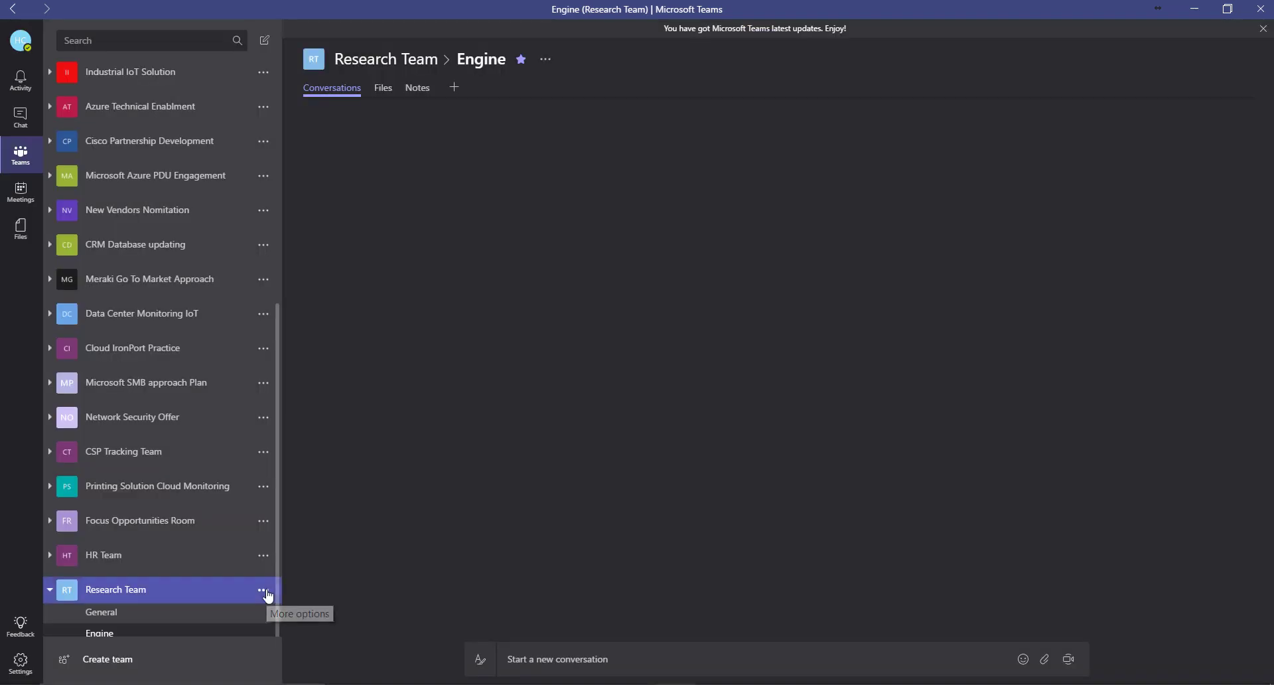
Add a channel named "Oil" to the Research Team without a description.
left_click(264, 589)
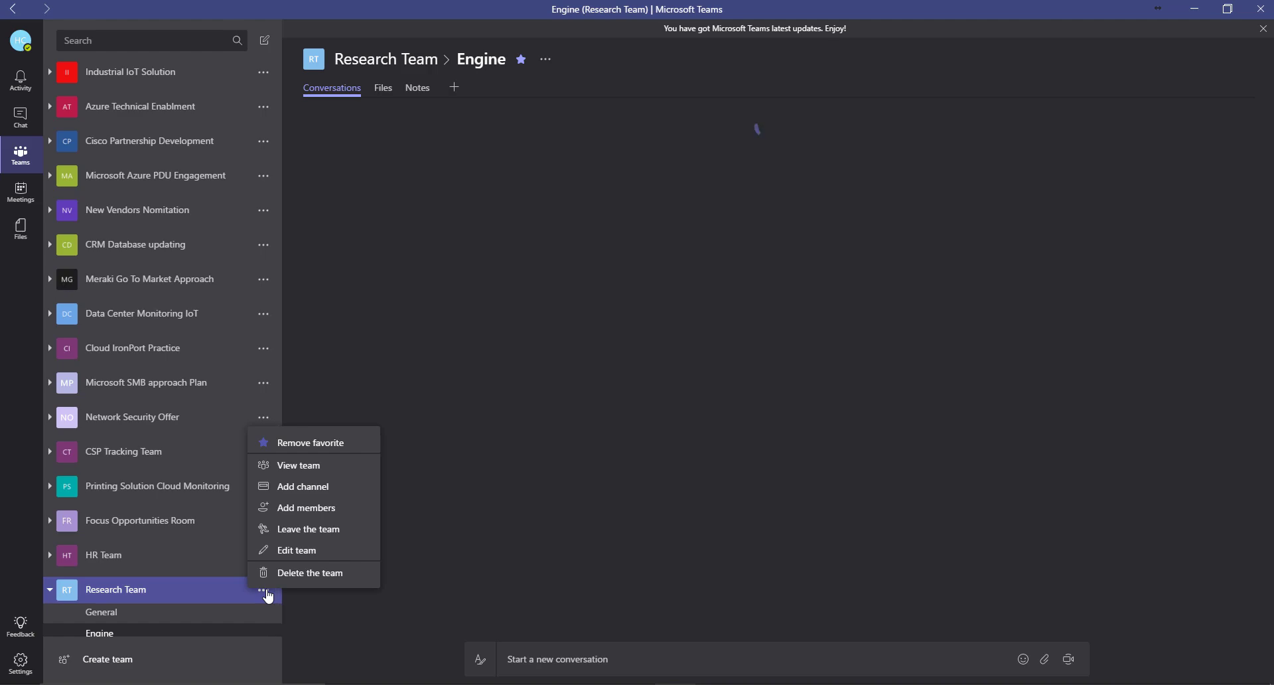
left_click(326, 489)
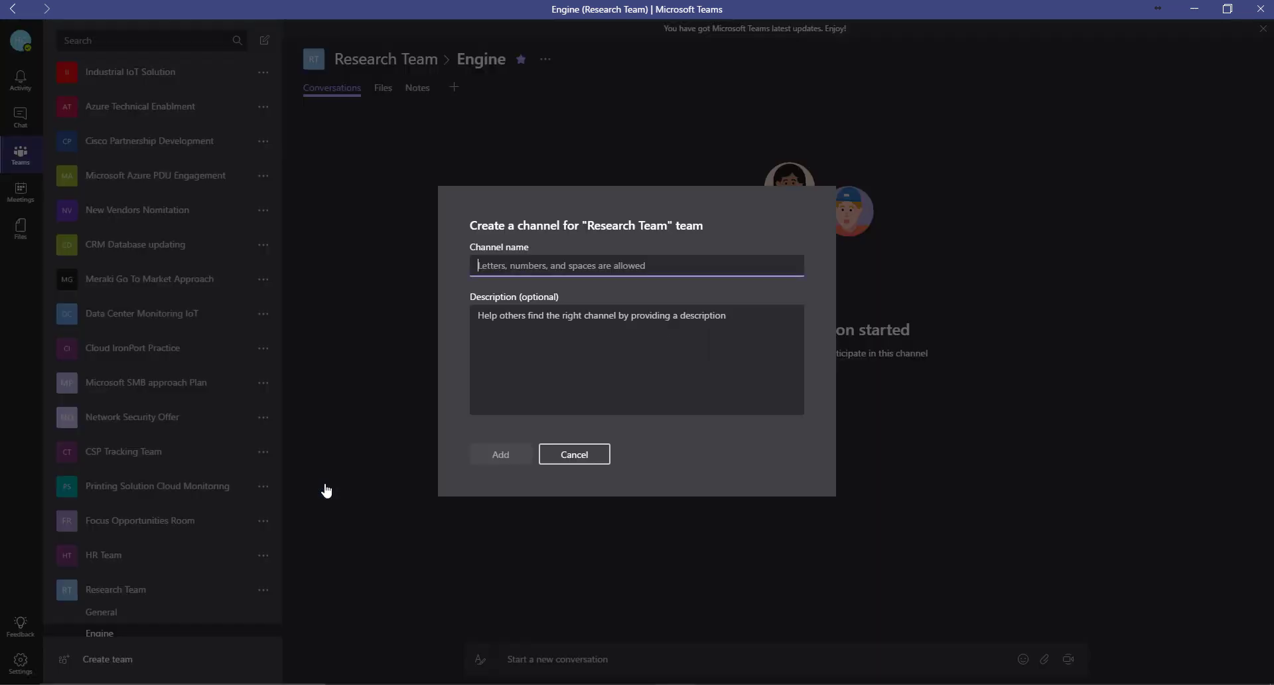
type("Oil")
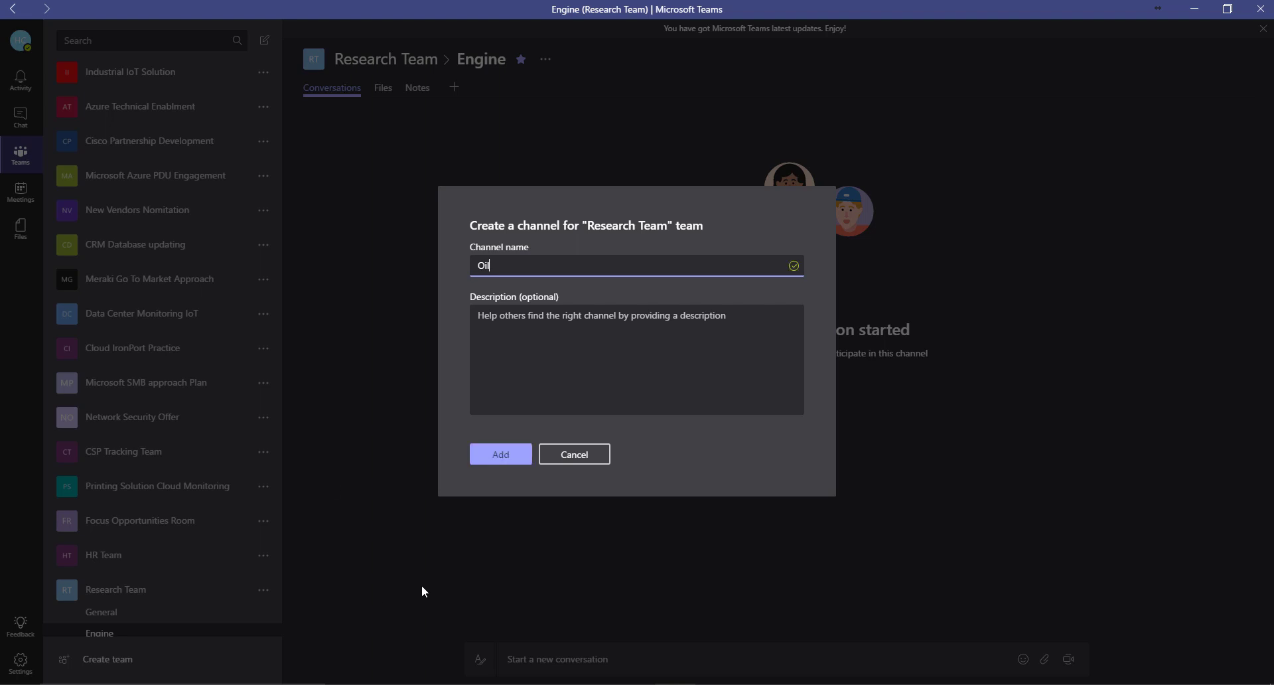
left_click(510, 456)
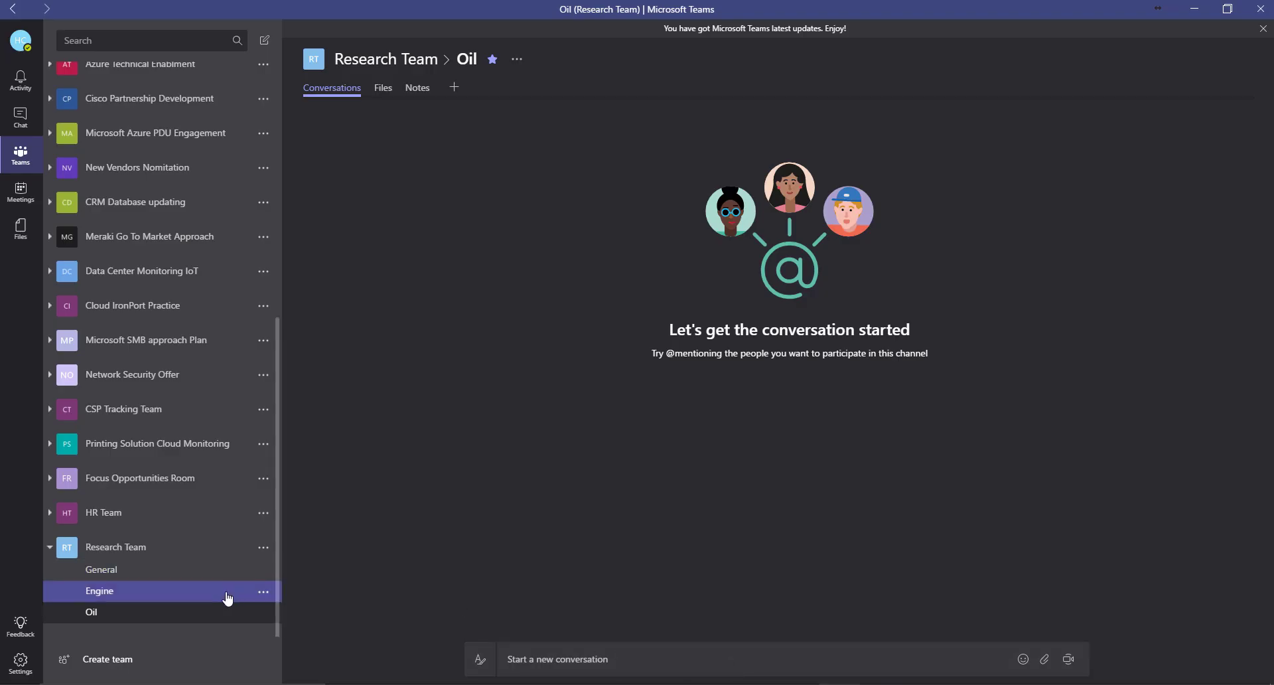
Post the message "test" as a new conversation in the Research Team's Engine channel.
left_click(219, 598)
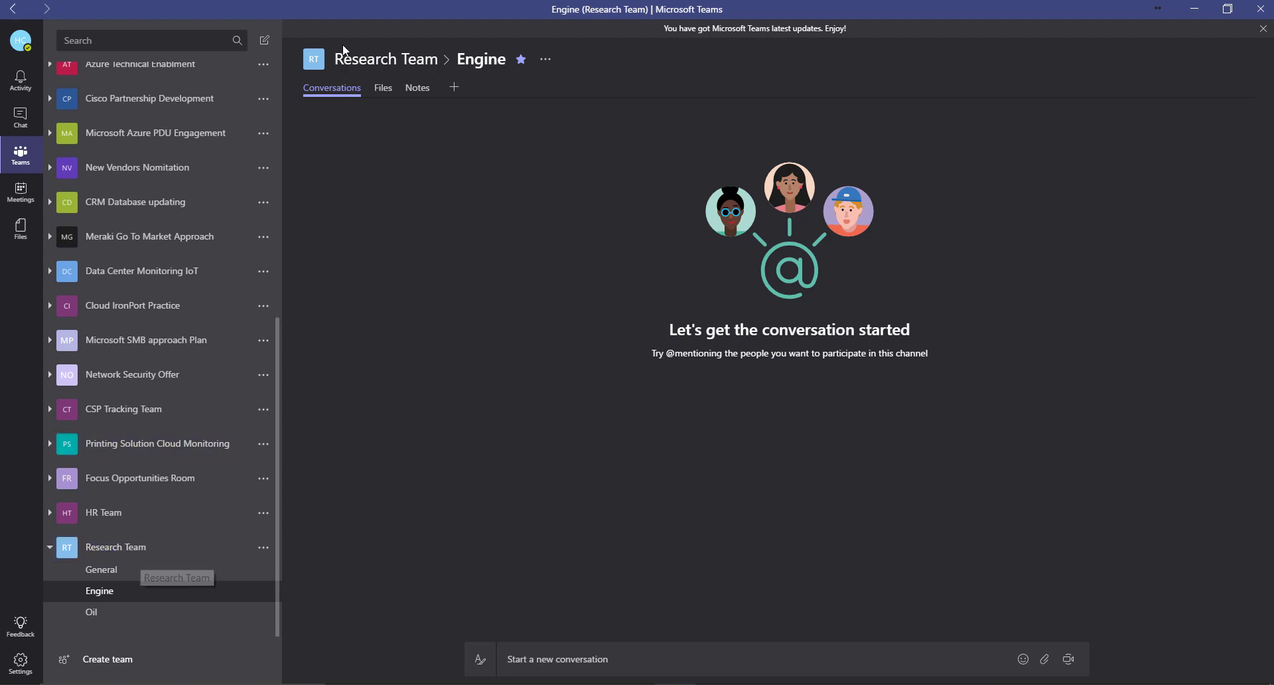
left_click(609, 659)
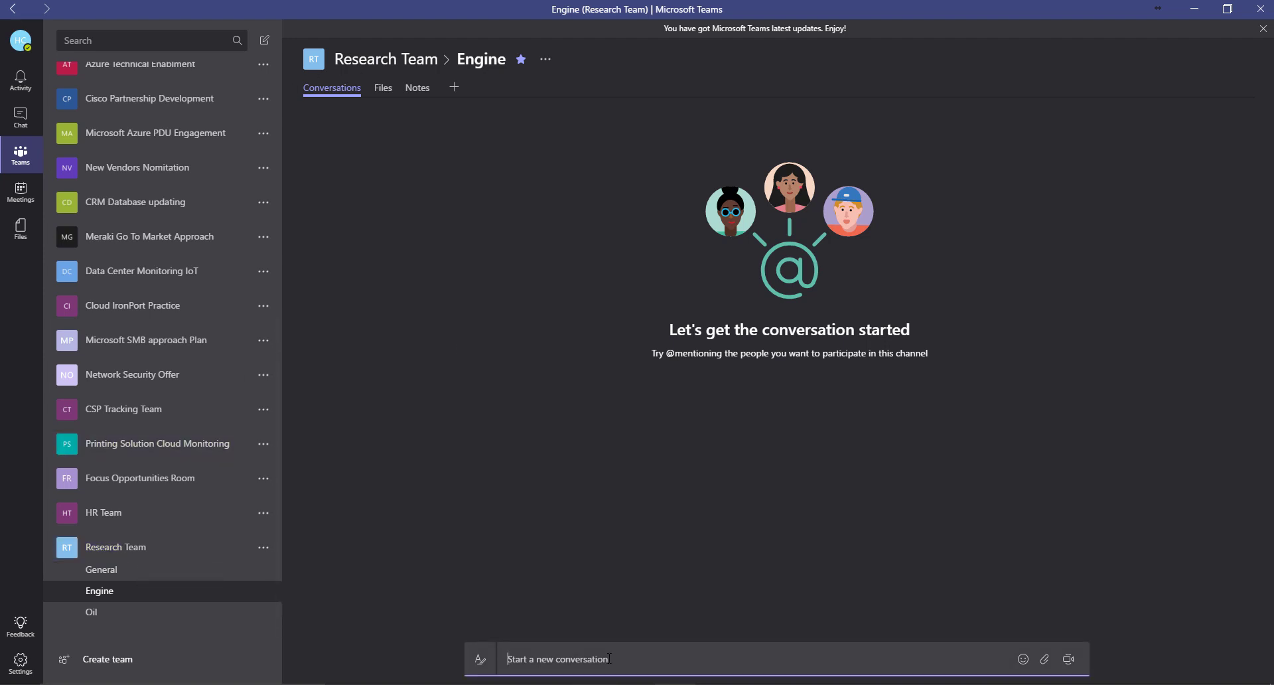
type("test")
key("Return")
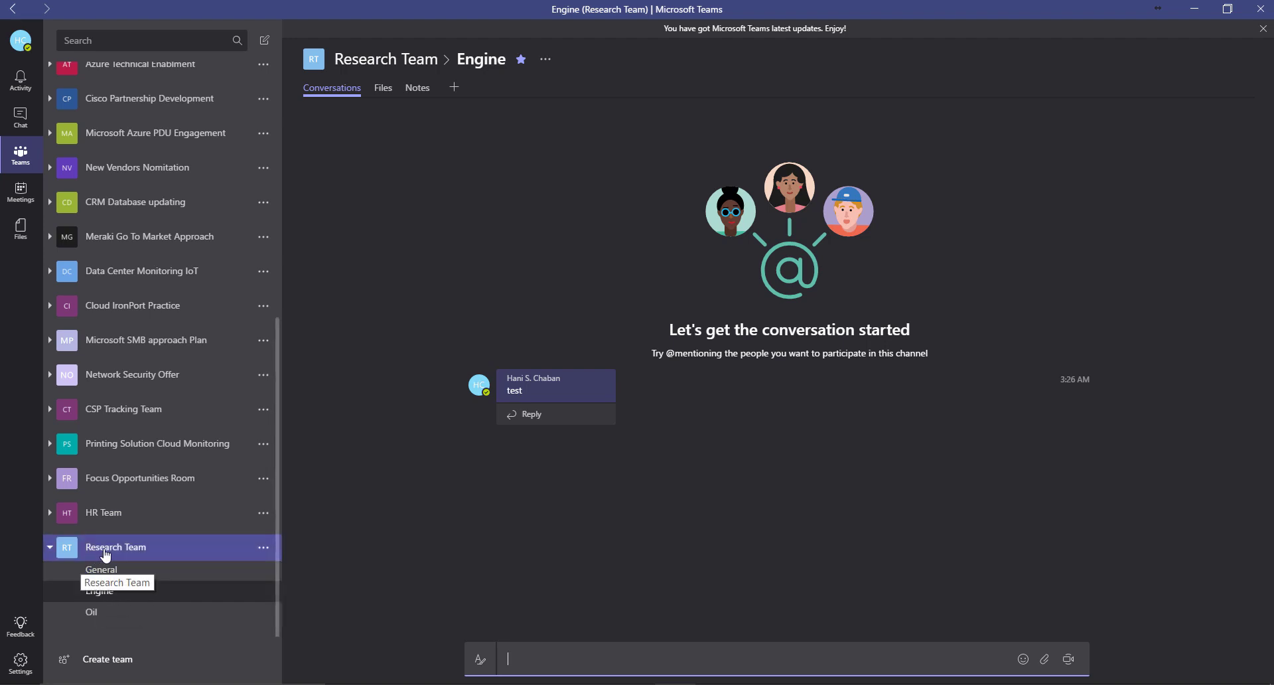
View the Engine channel's files and notes, and add a Planner tab with a new plan named "Engine Plan".
left_click(385, 89)
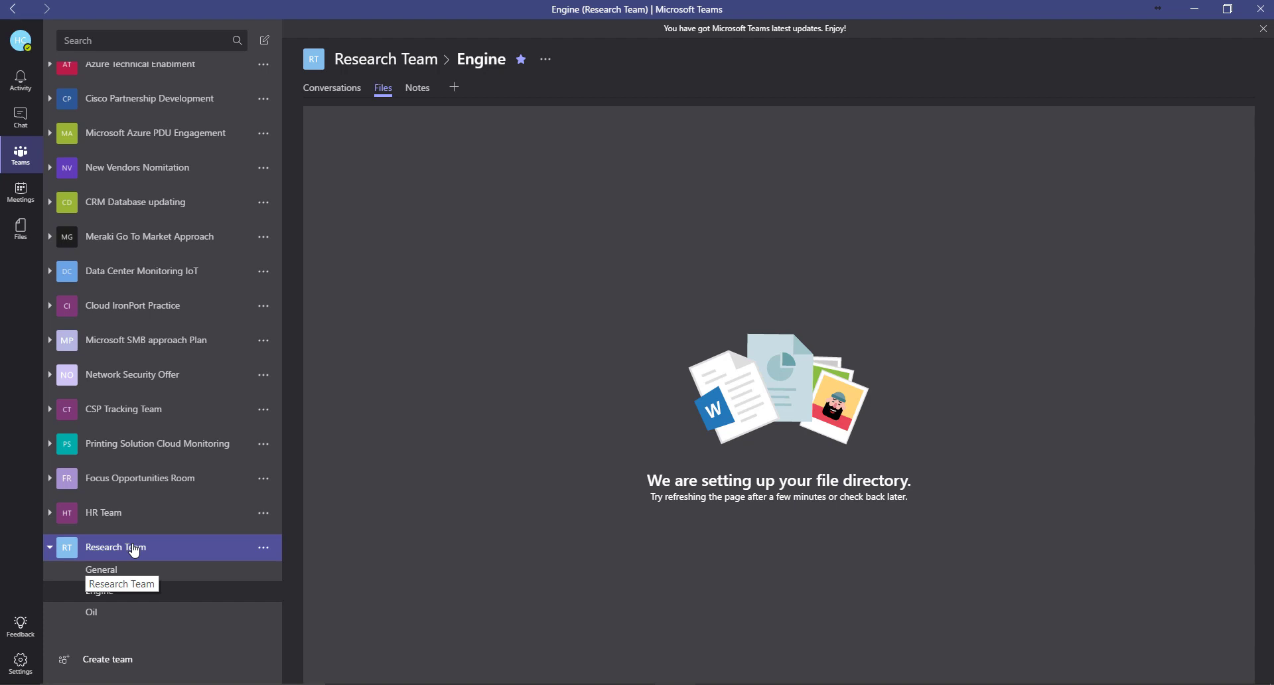
left_click(418, 89)
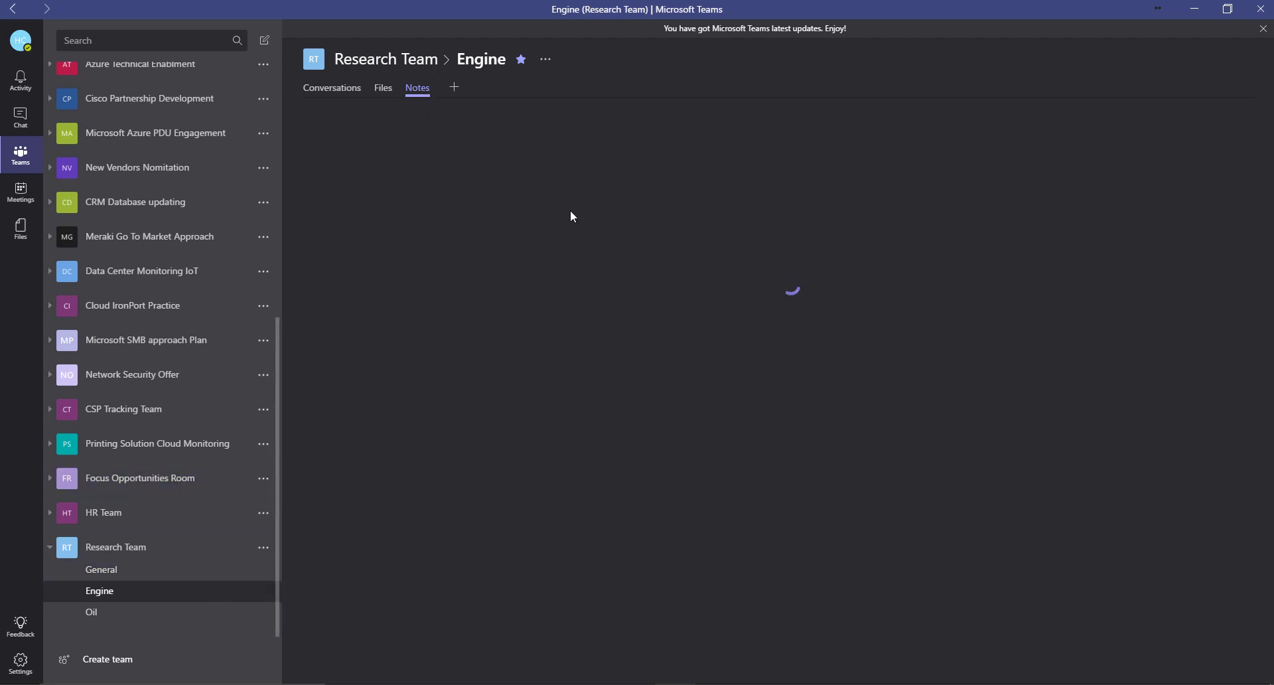
left_click(455, 88)
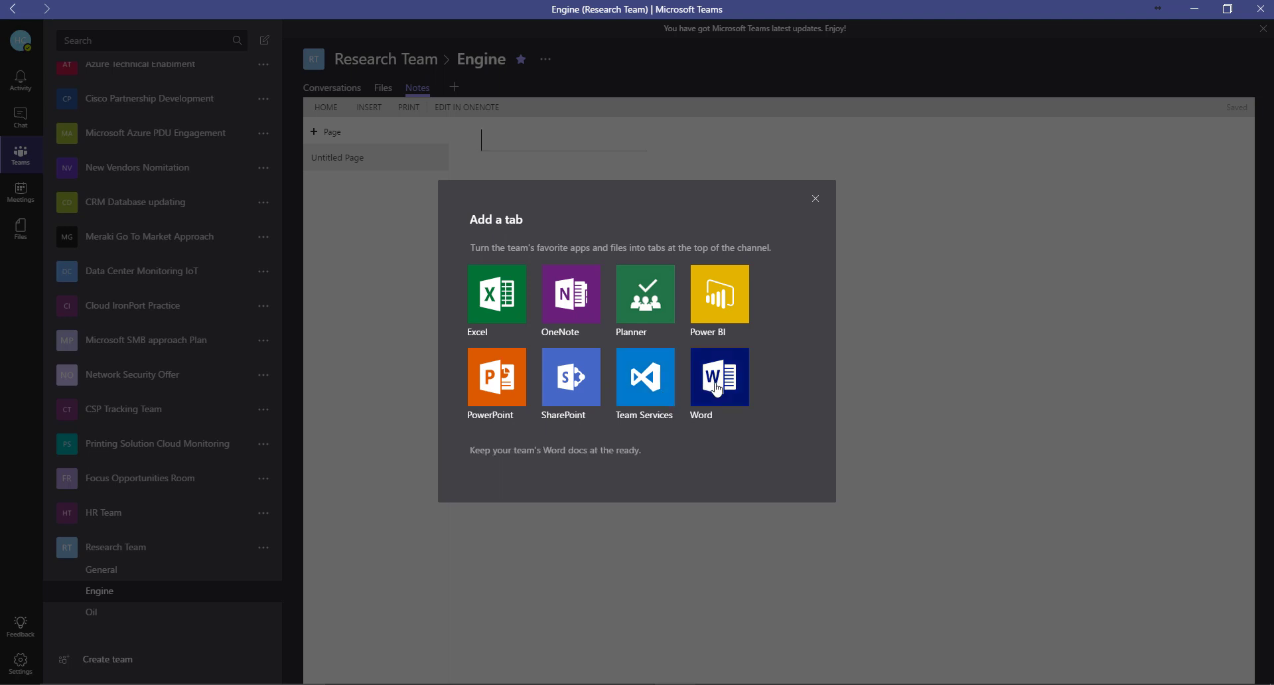
left_click(643, 308)
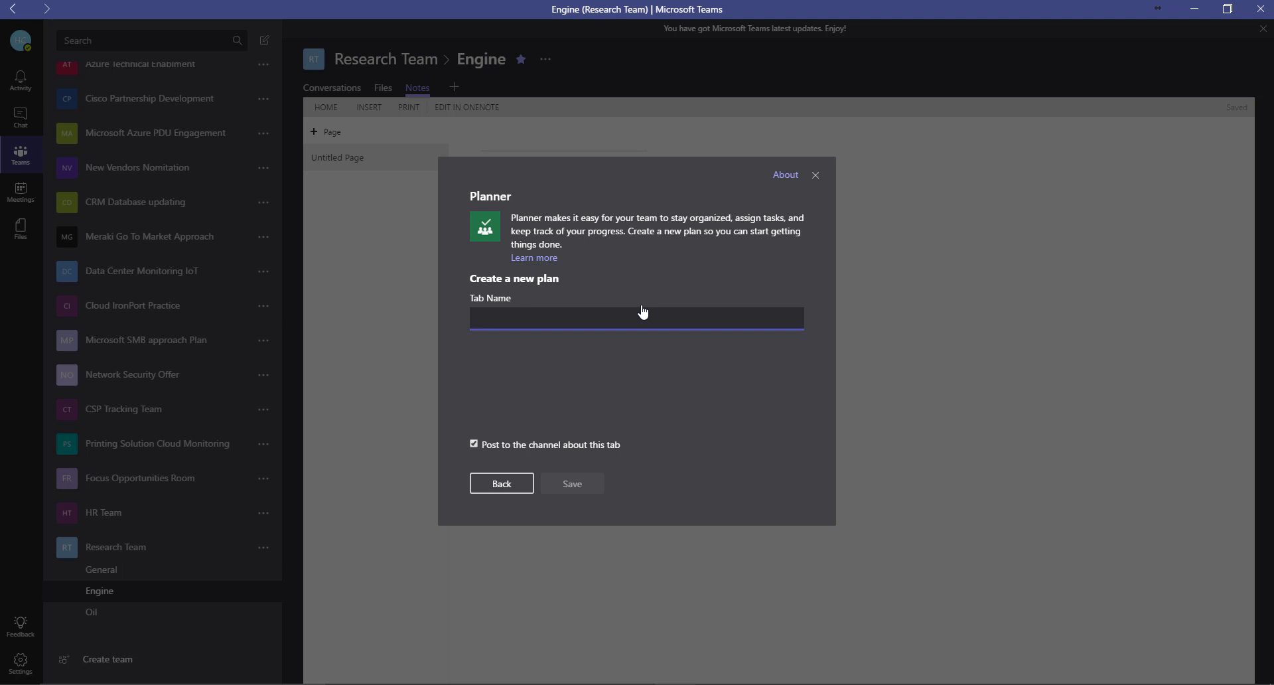
type("Engine")
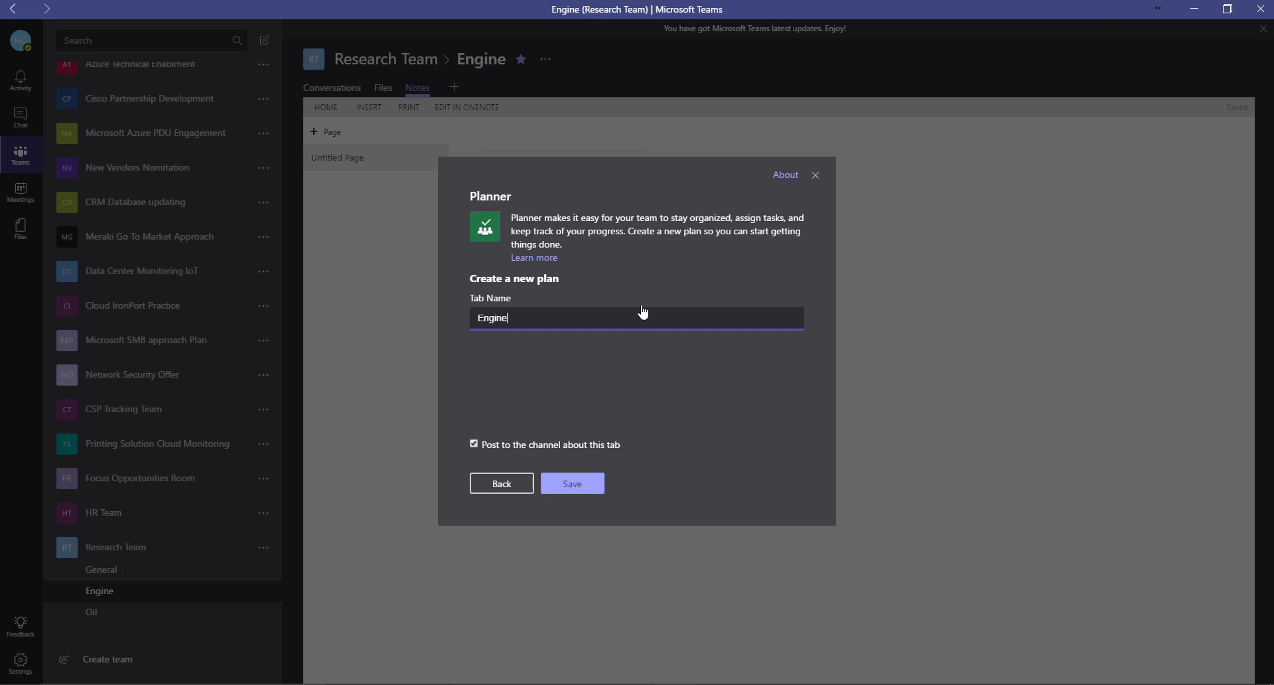
type(" Plan")
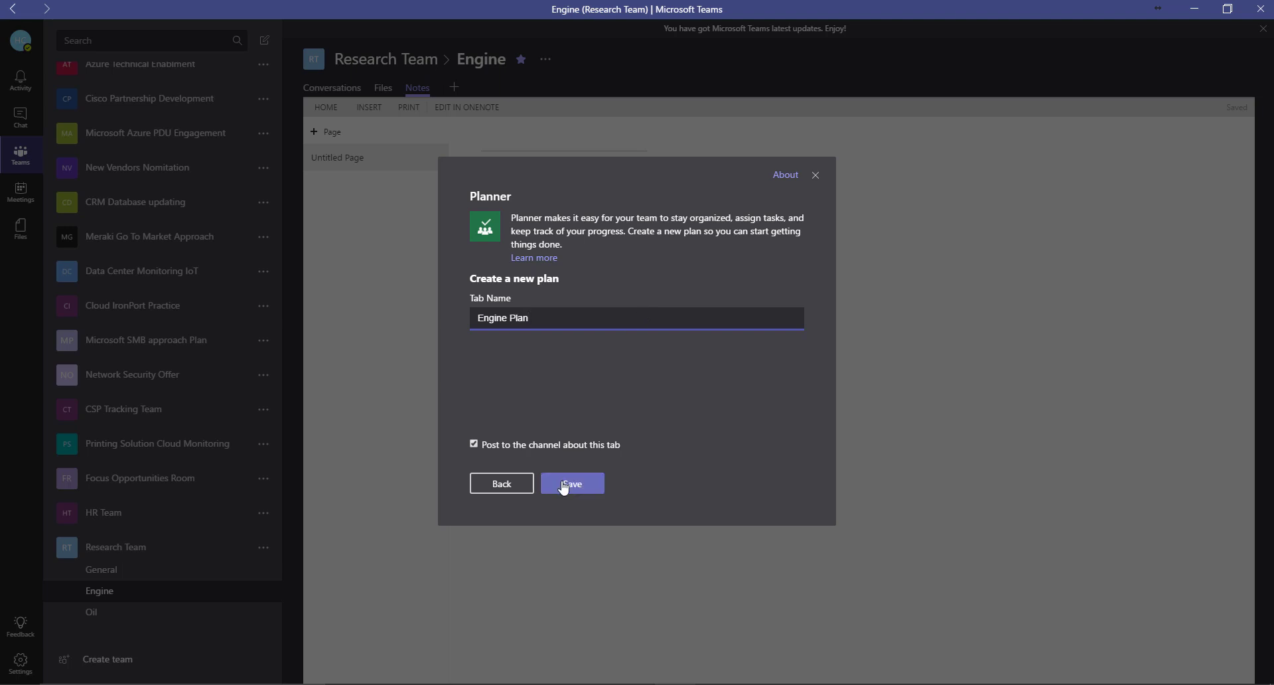
left_click(564, 487)
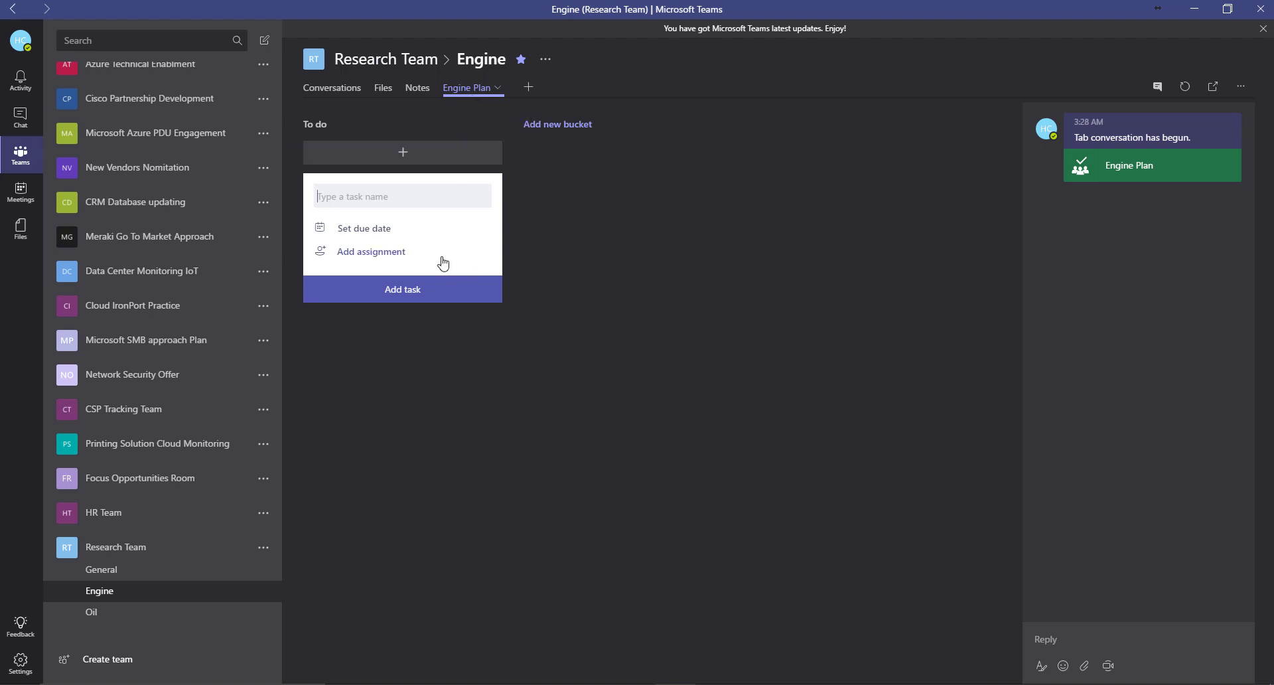
Rename the Engine Plan's "To do" bucket to "Data Collection".
left_click(344, 126)
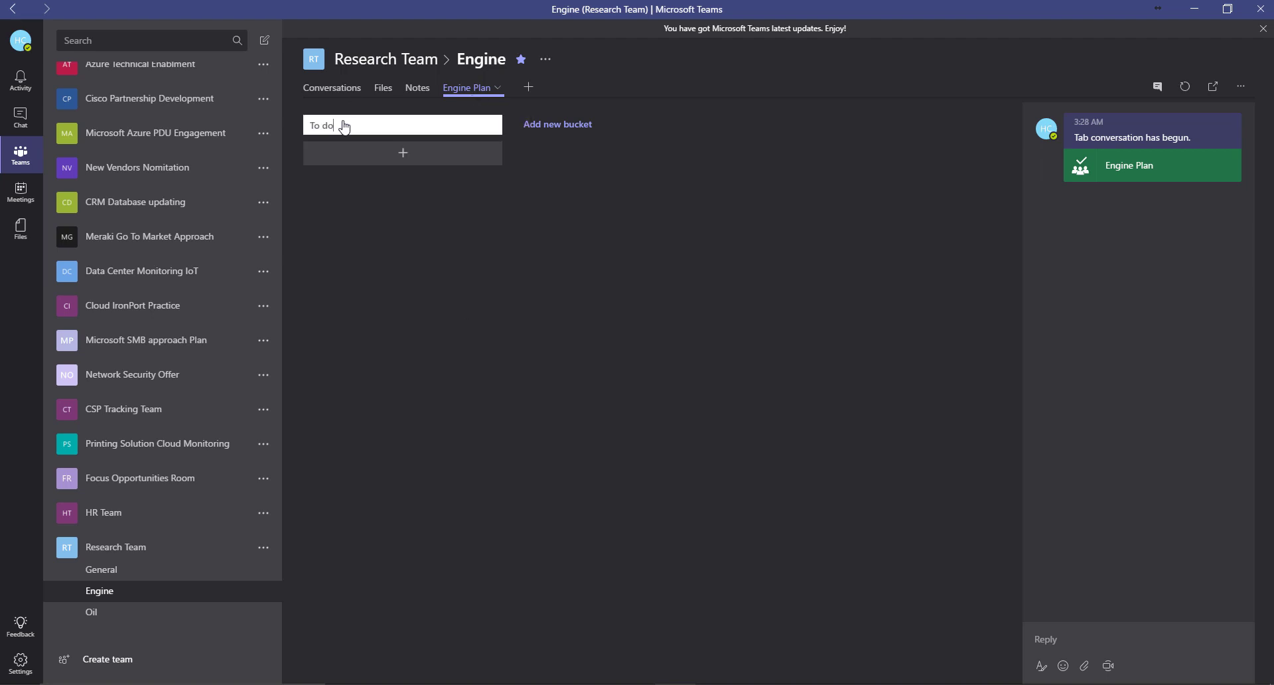
key("ctrl+a")
type("Da")
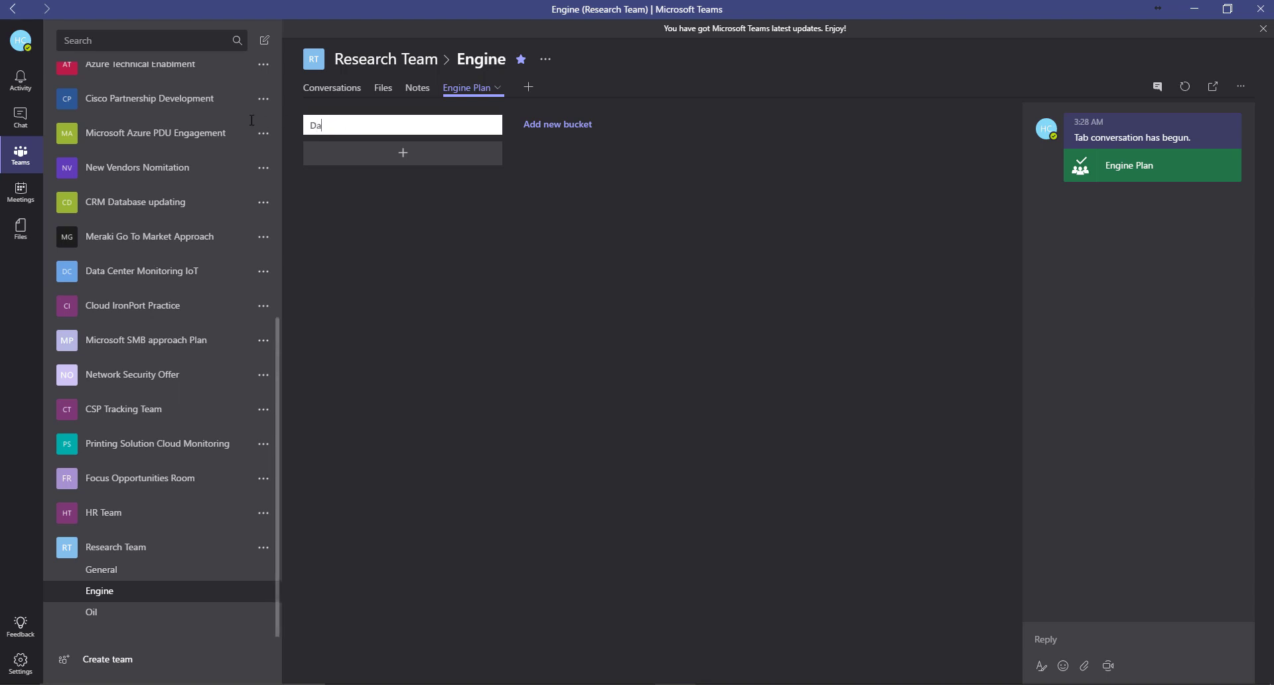
type("ta C")
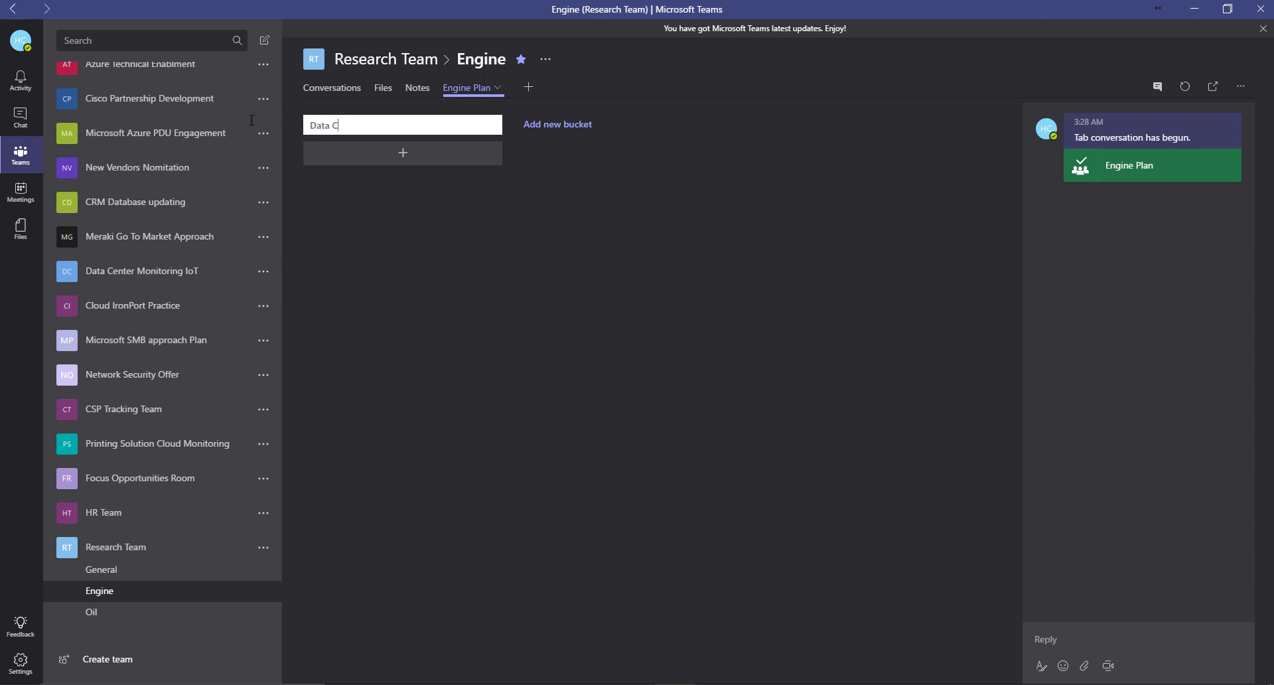
type("ollection")
left_click(490, 222)
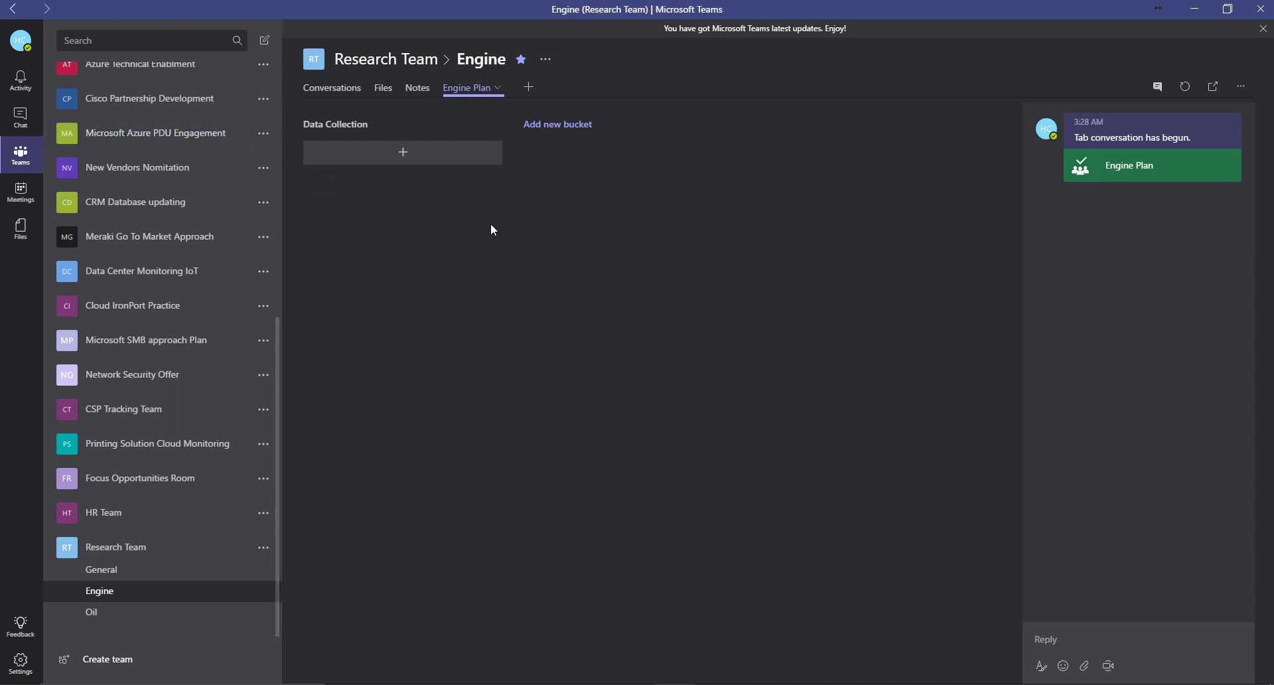
Add "task 1" to the Data Collection bucket, assigned to your own account and due 8 December 2016.
left_click(400, 156)
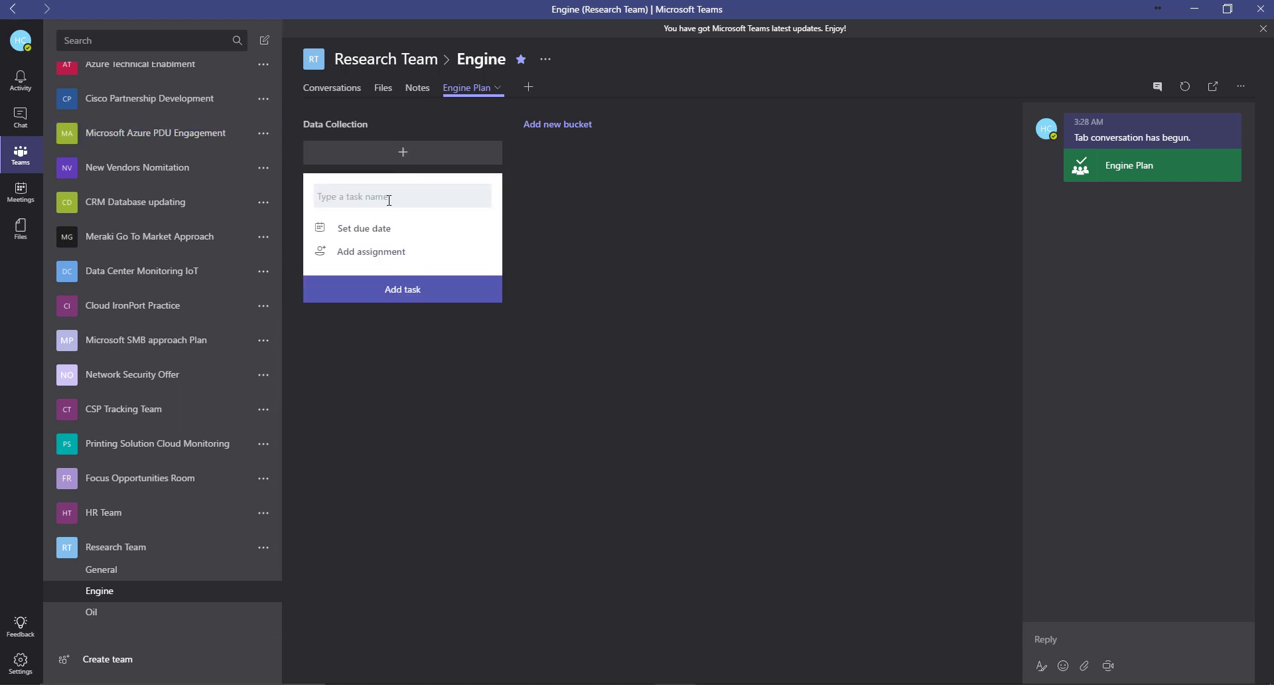
type("task 1")
left_click(379, 257)
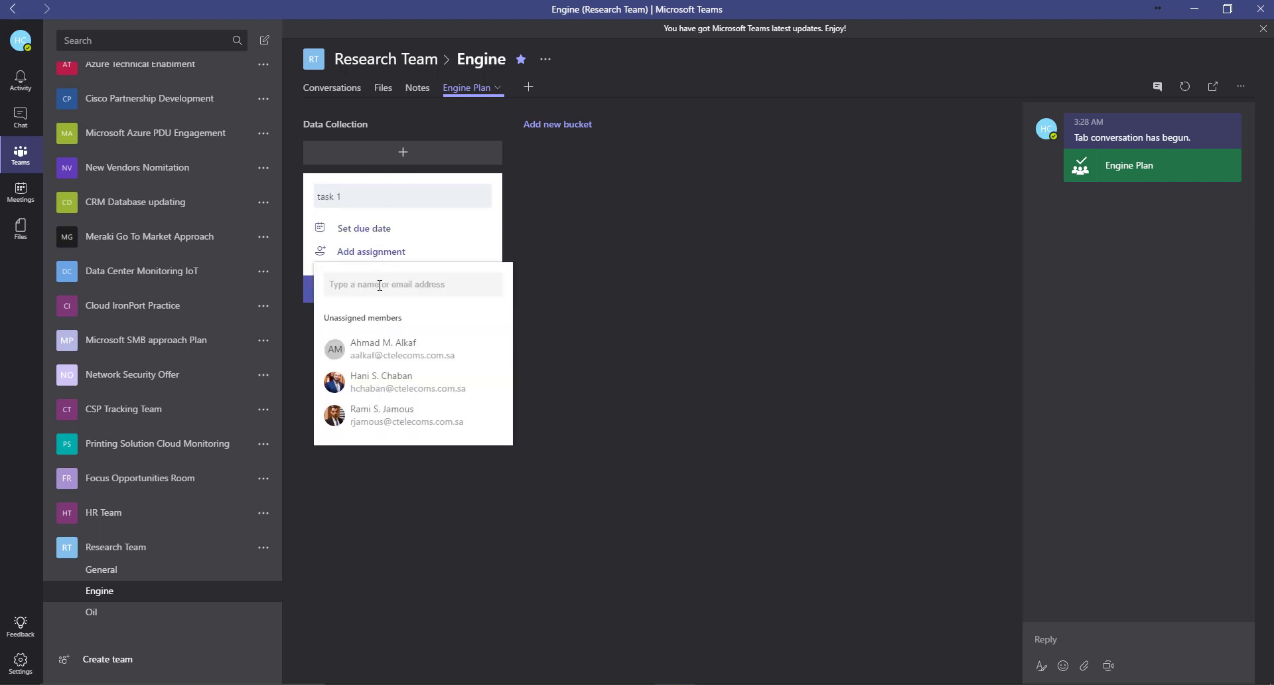
left_click(398, 391)
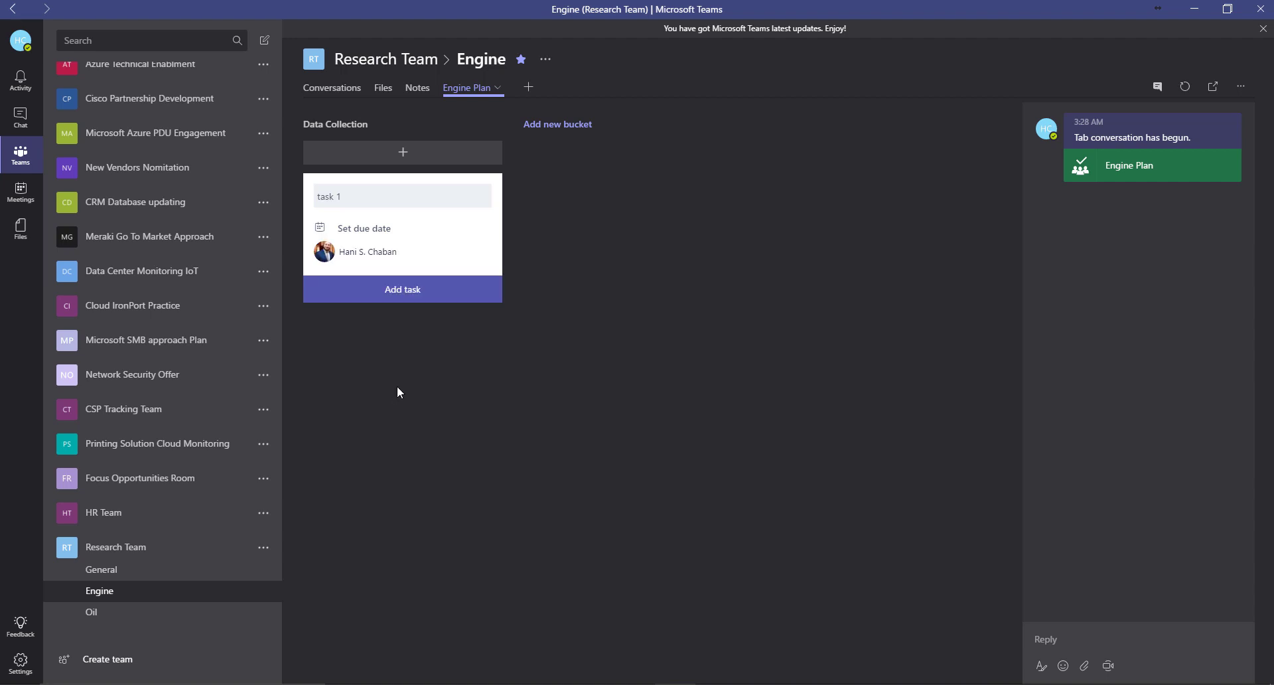
left_click(412, 233)
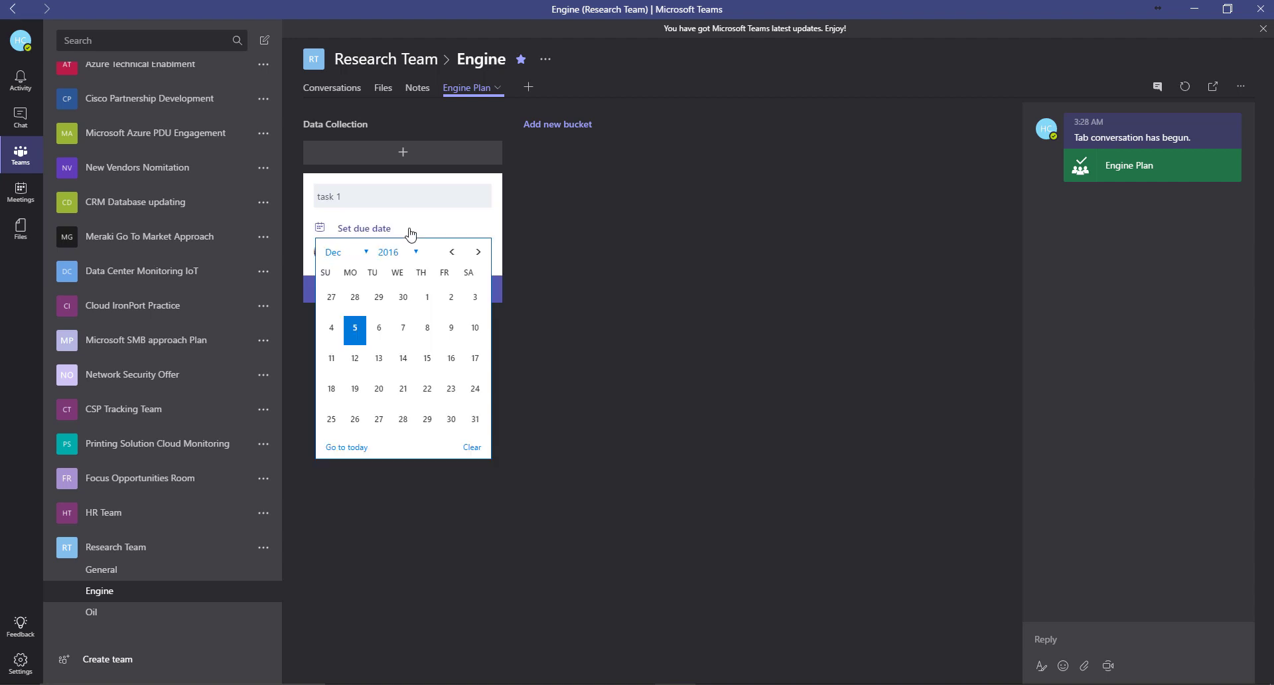
left_click(427, 328)
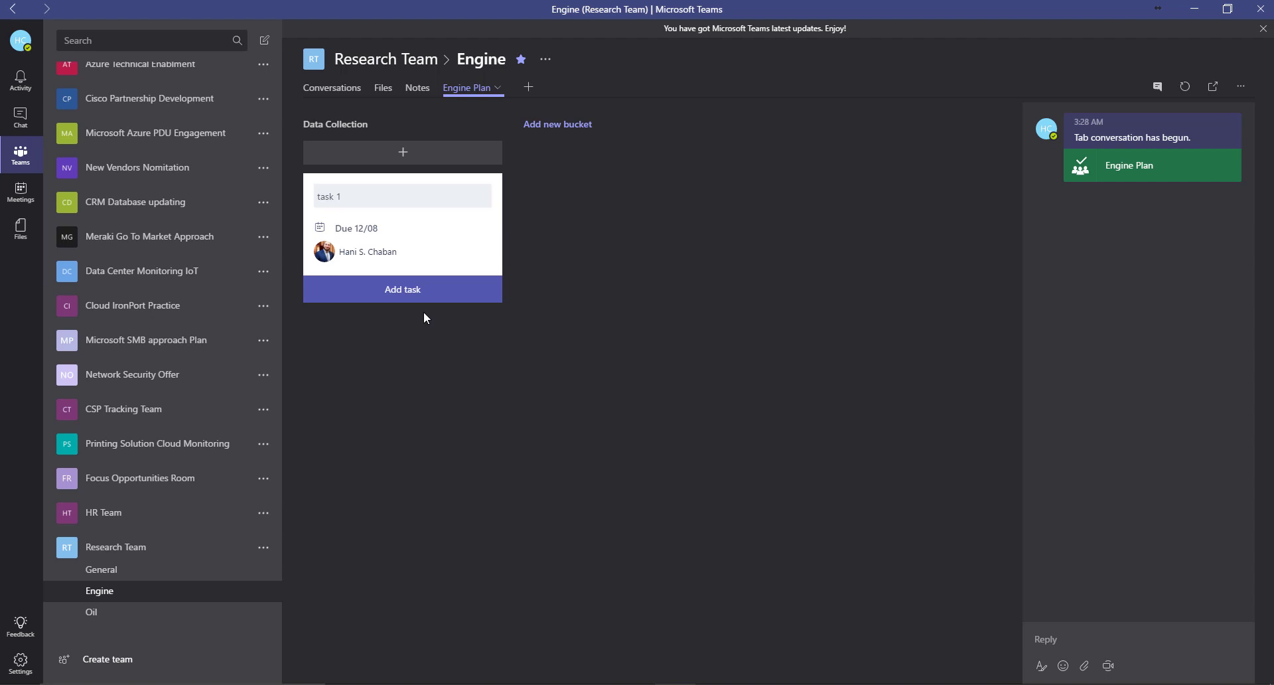
left_click(416, 300)
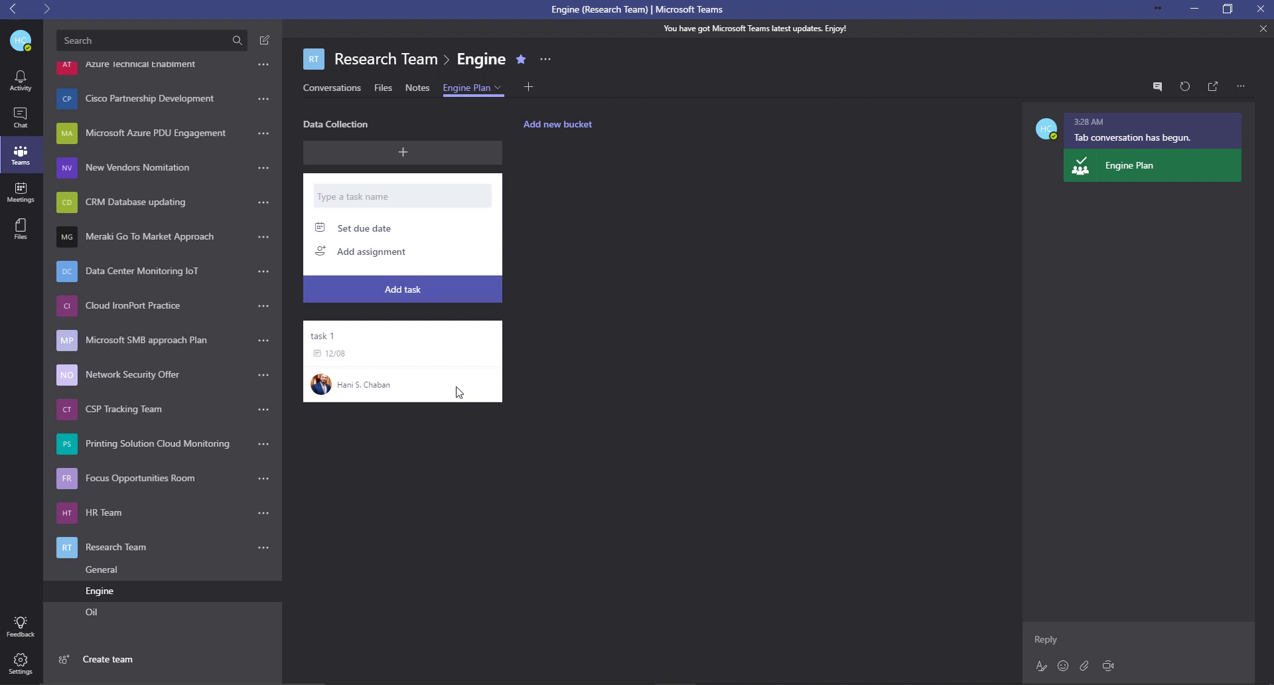
Review the details and progress options of task 1, close them unchanged and mark the task as completed.
left_click(412, 346)
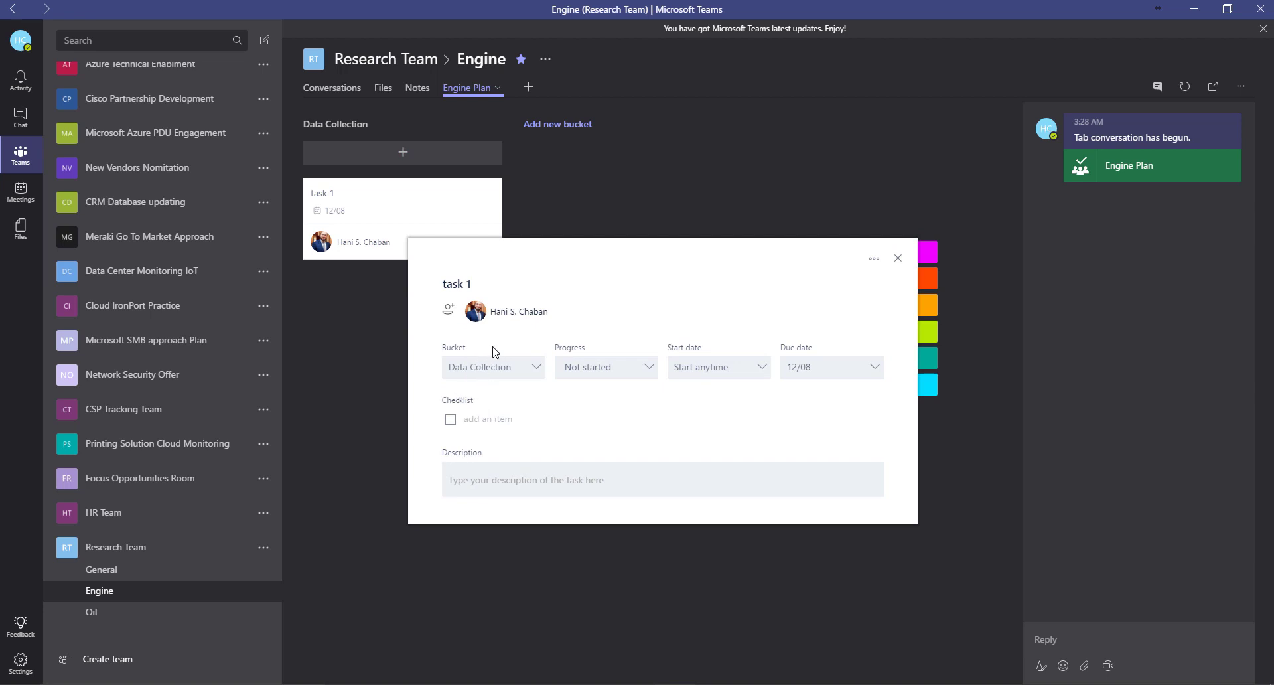
left_click(636, 374)
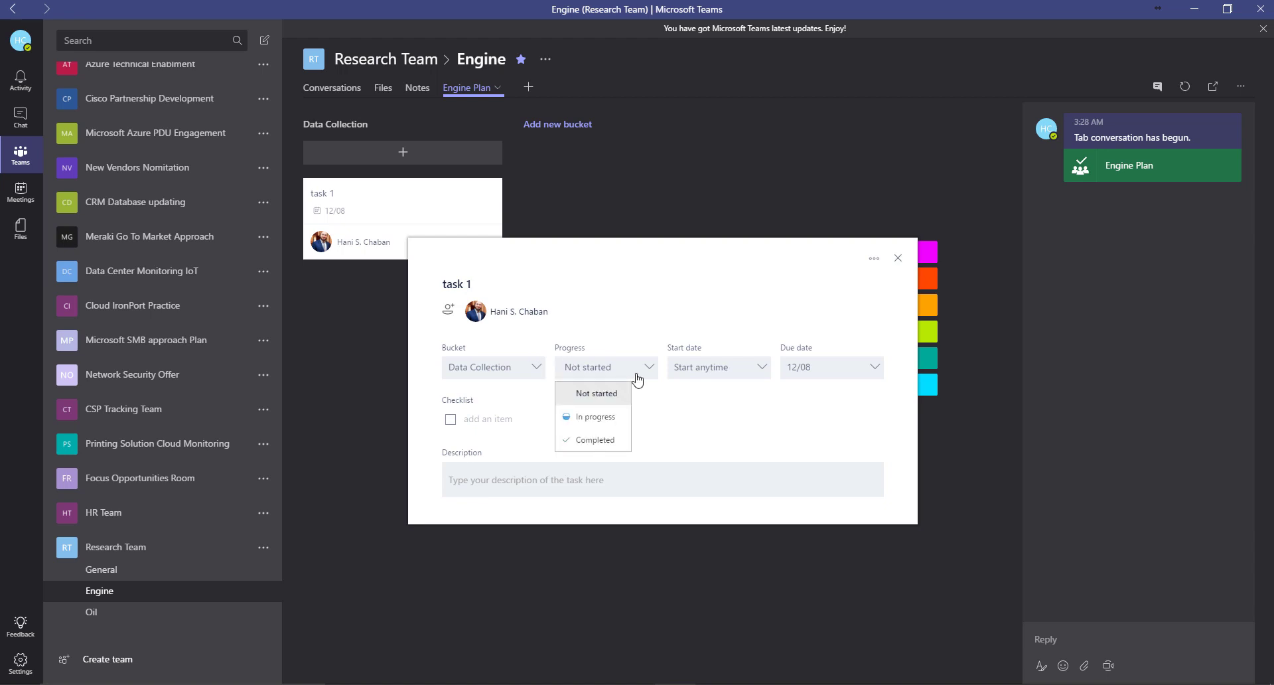
left_click(708, 419)
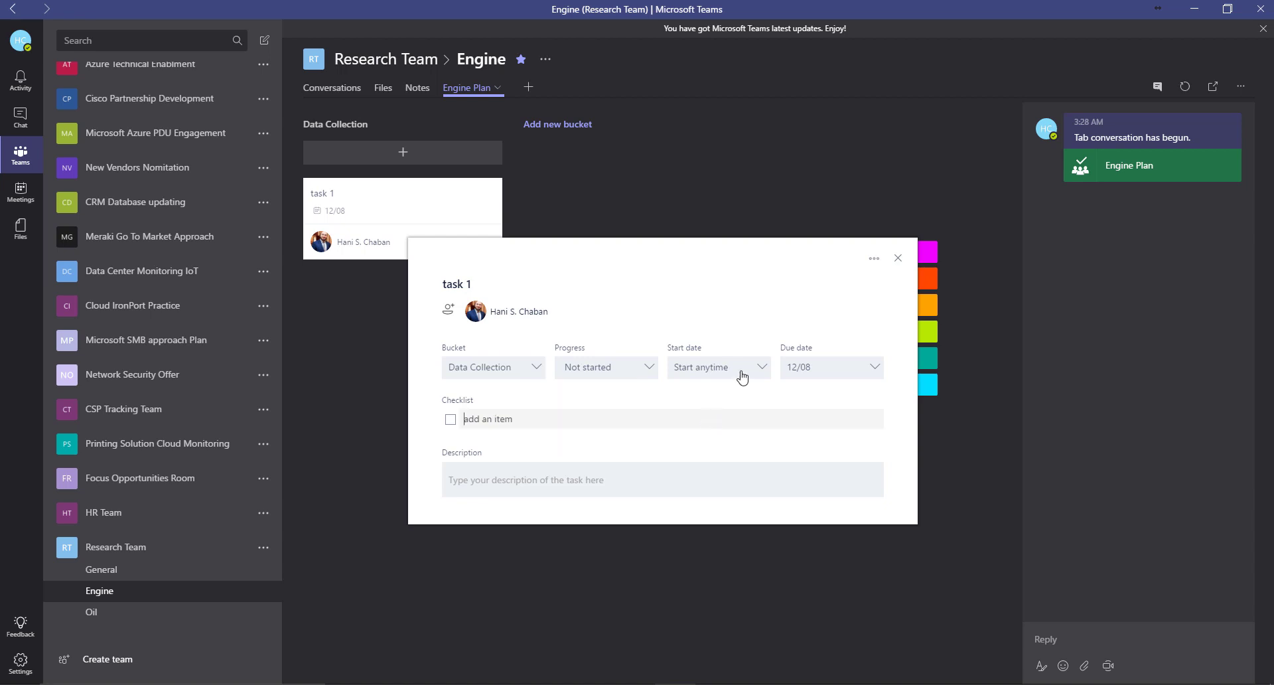
left_click(697, 477)
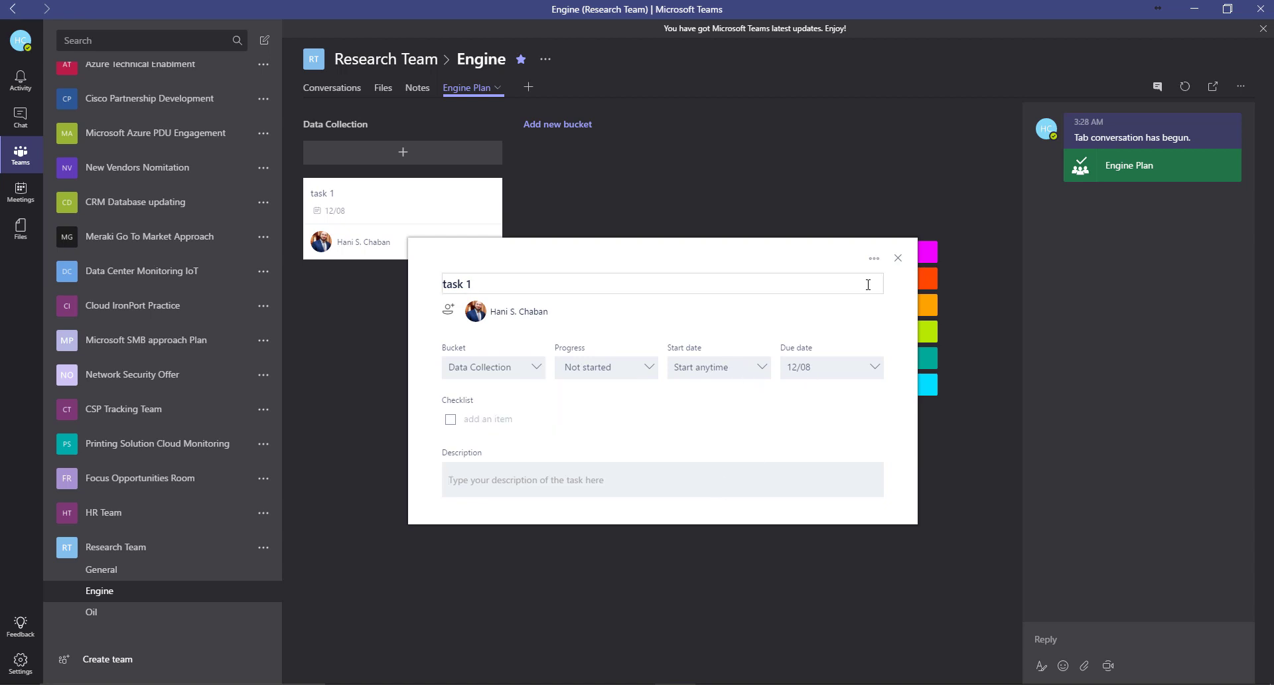
left_click(897, 259)
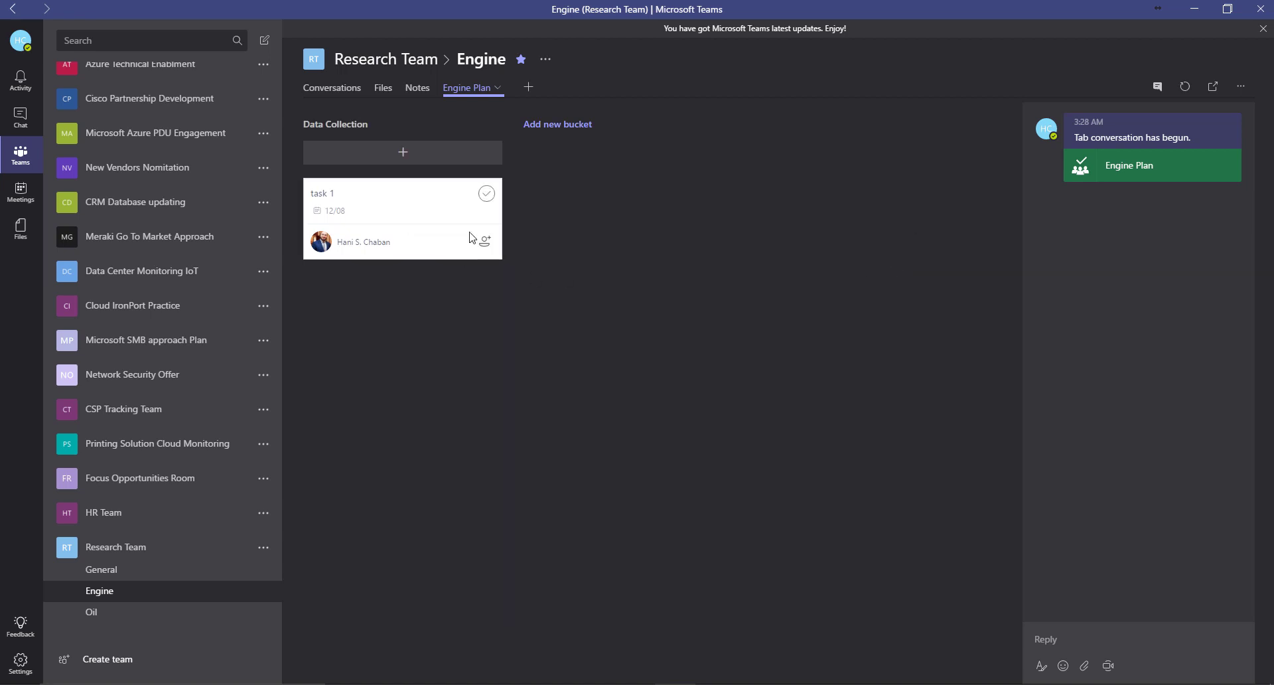
left_click(489, 194)
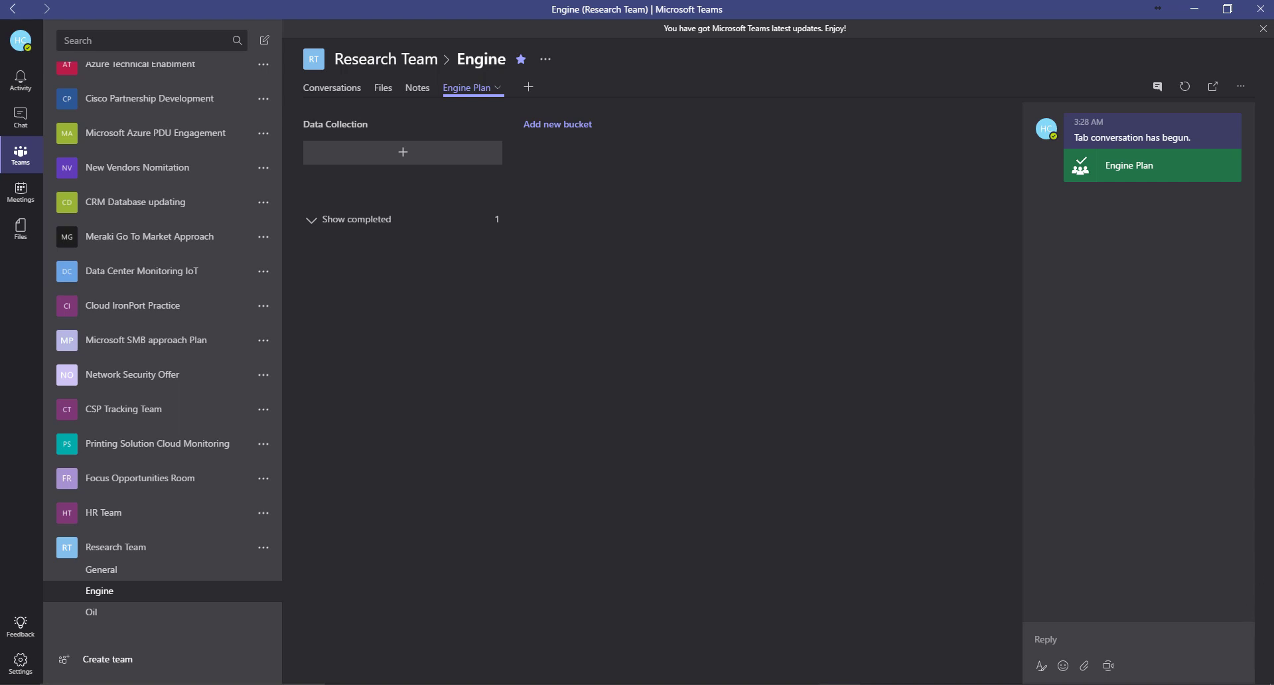
Open the connectors for the Engine channel and browse the services that can be added.
left_click(547, 60)
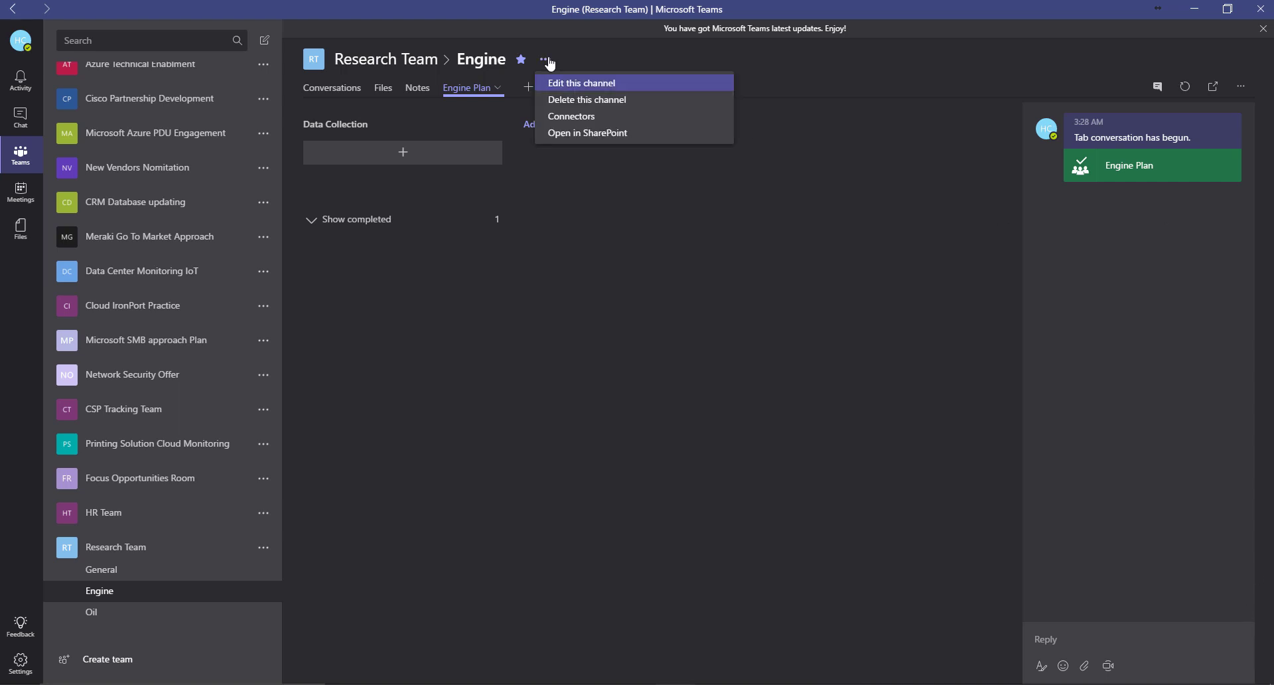
left_click(574, 117)
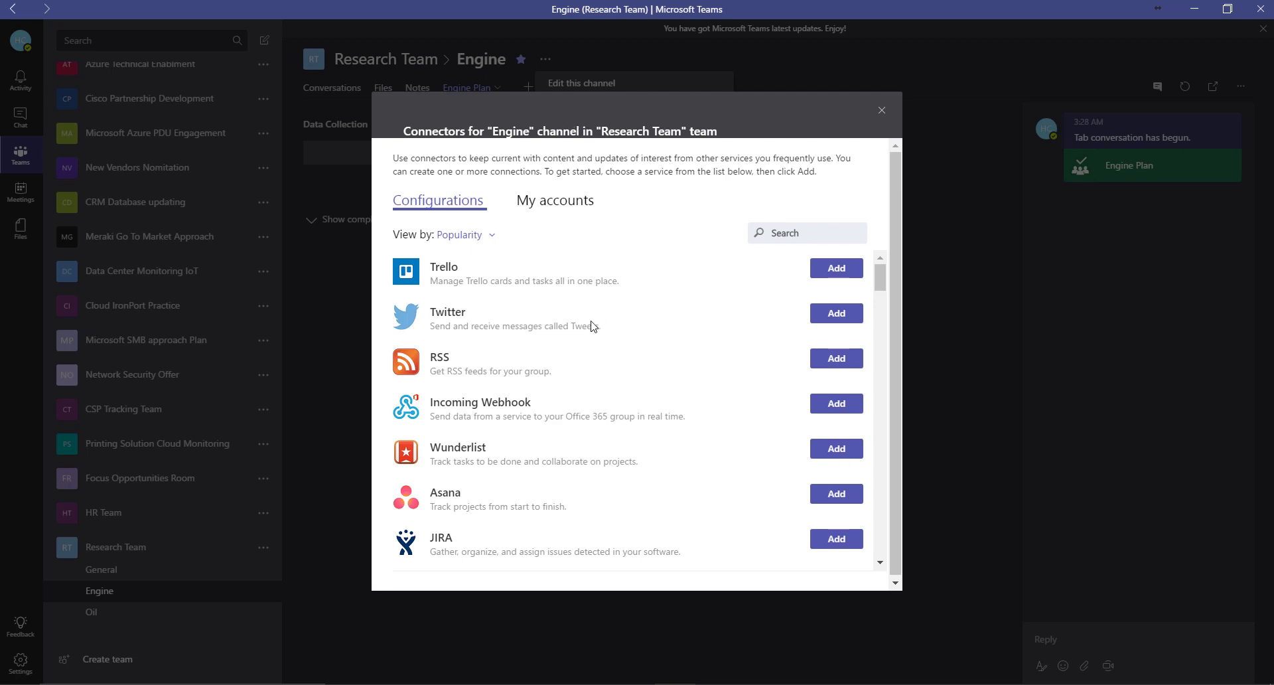
scroll(521, 322, "down", 1)
scroll(522, 321, "down", 9)
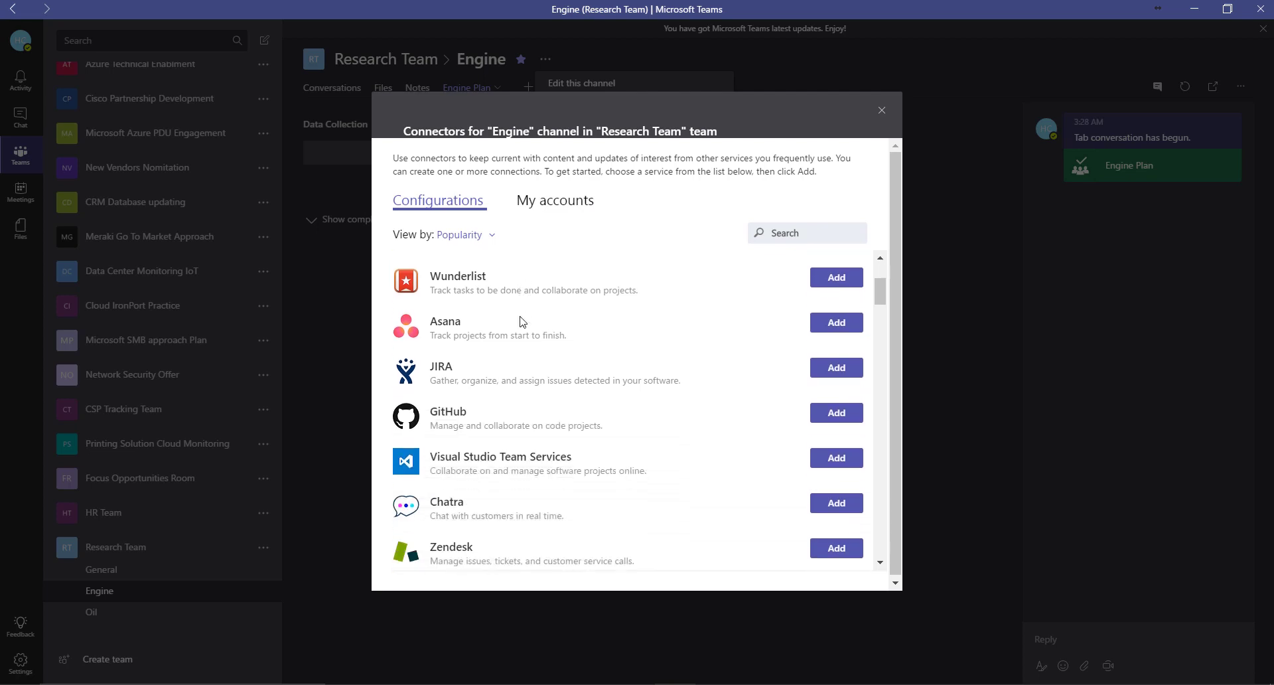
scroll(522, 318, "down", 2)
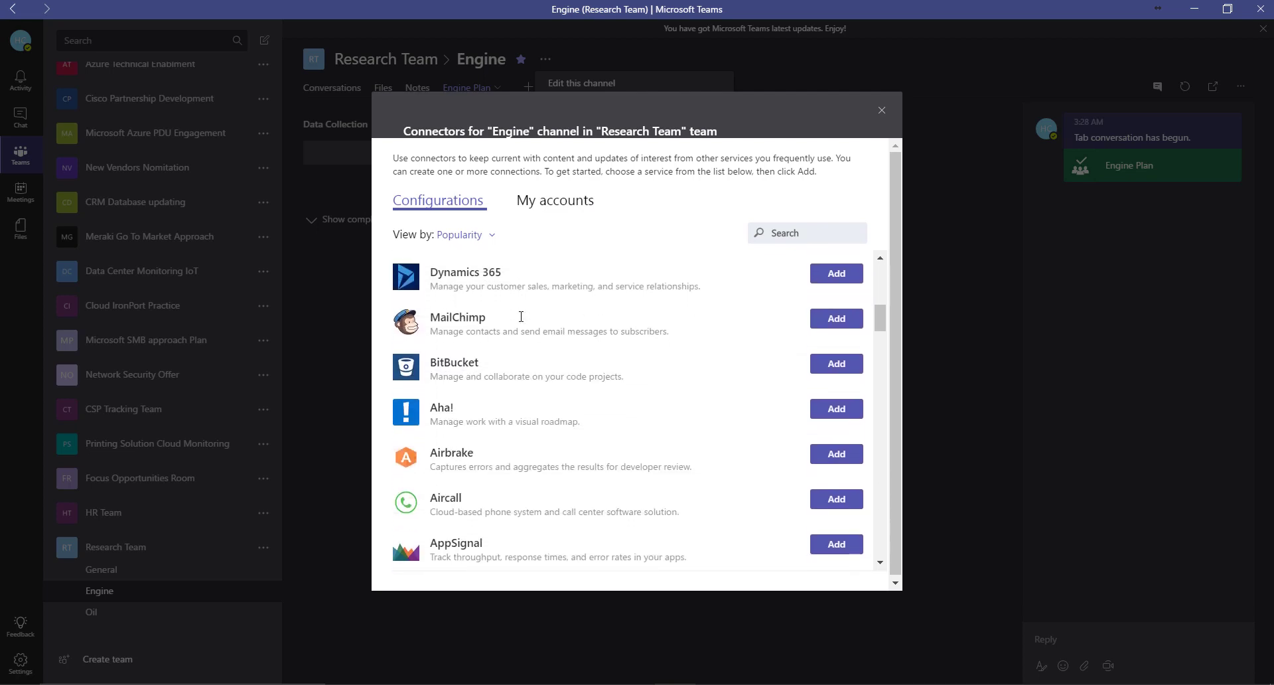
scroll(522, 320, "up", 2)
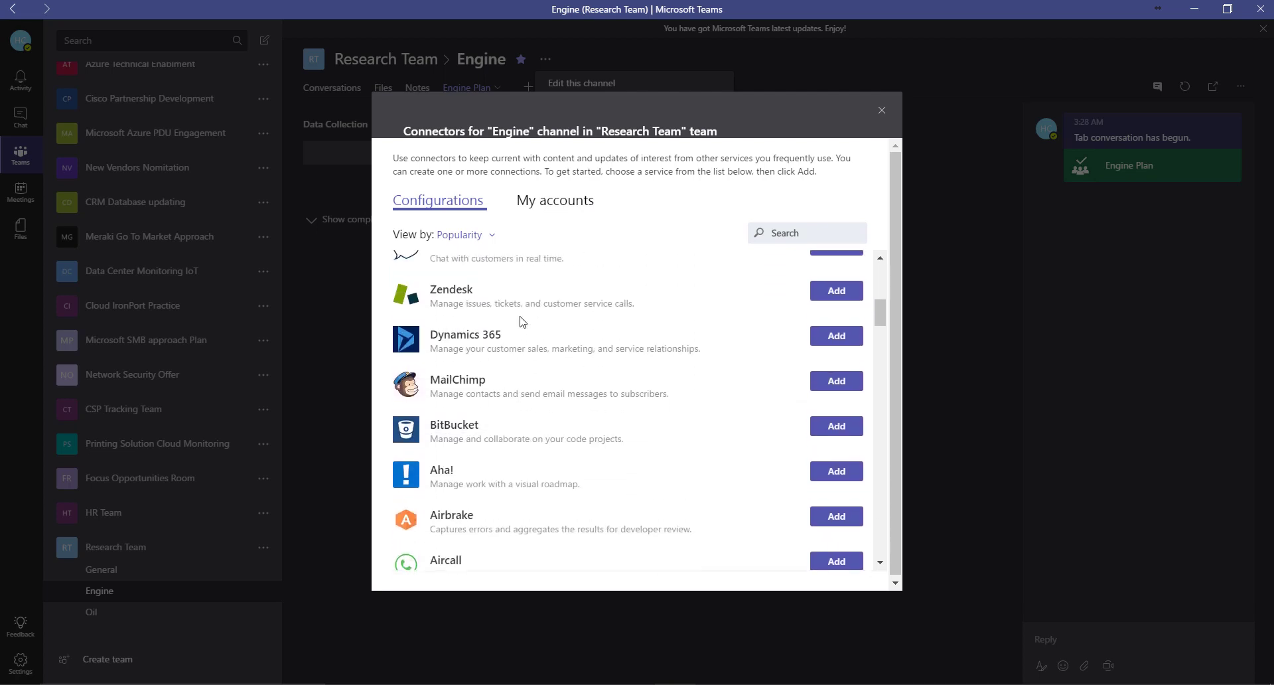
Look through the remaining connector services offered for the Engine channel and close the list without adding any.
scroll(533, 375, "down", 7)
scroll(533, 375, "down", 12)
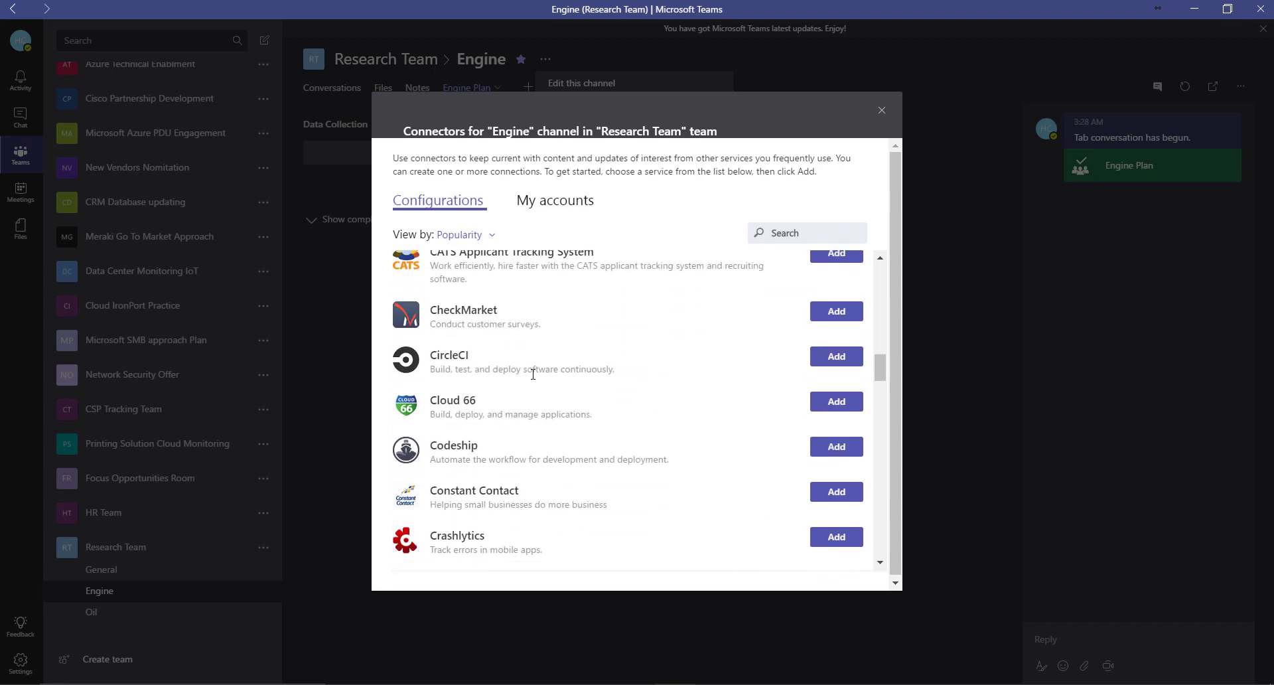
scroll(533, 380, "down", 5)
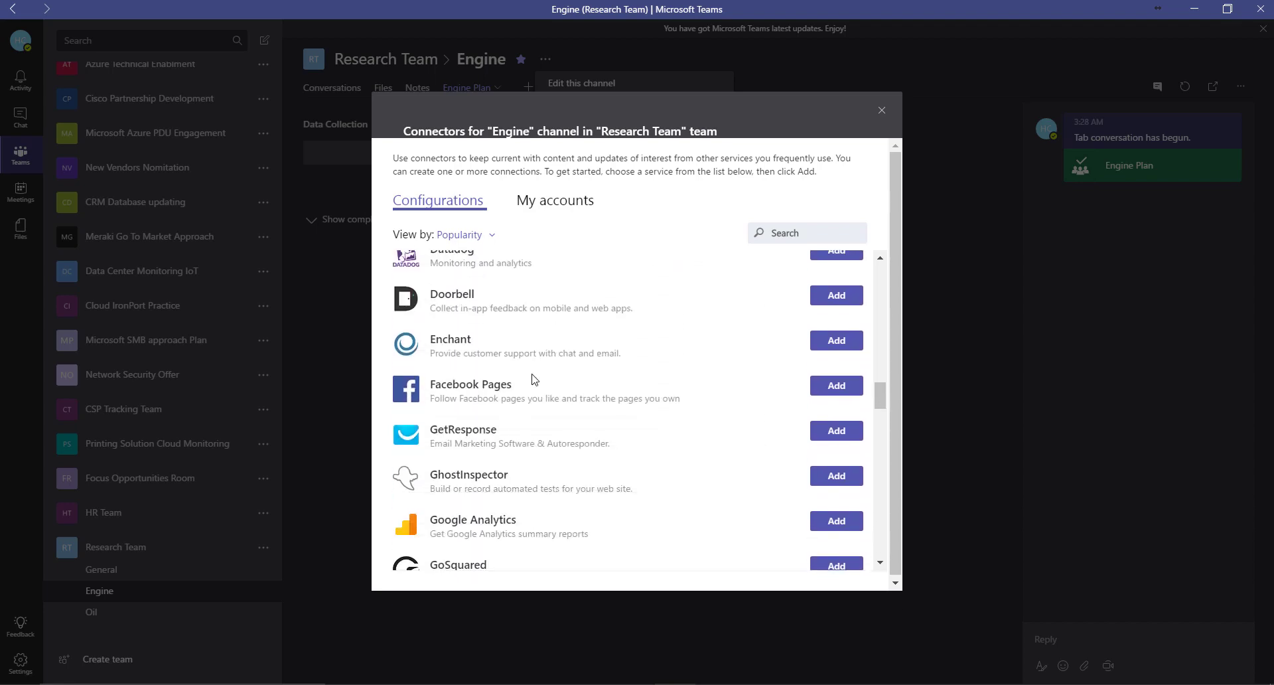
scroll(497, 402, "down", 9)
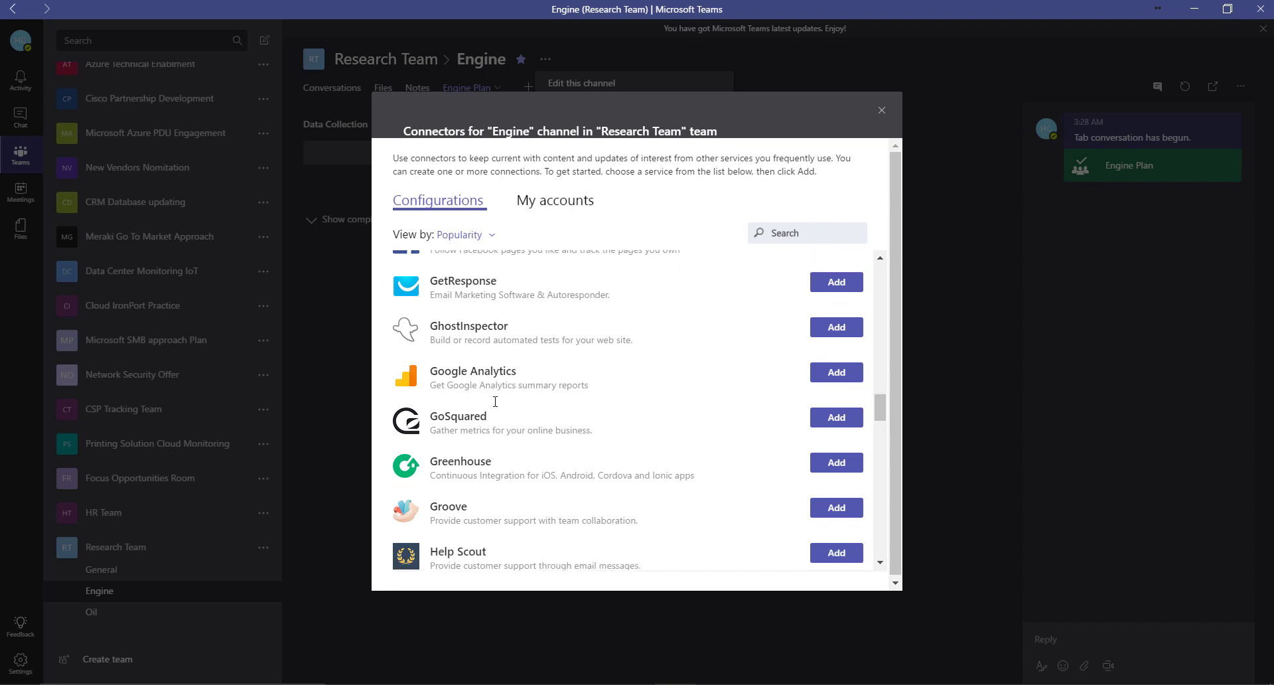
scroll(496, 407, "down", 20)
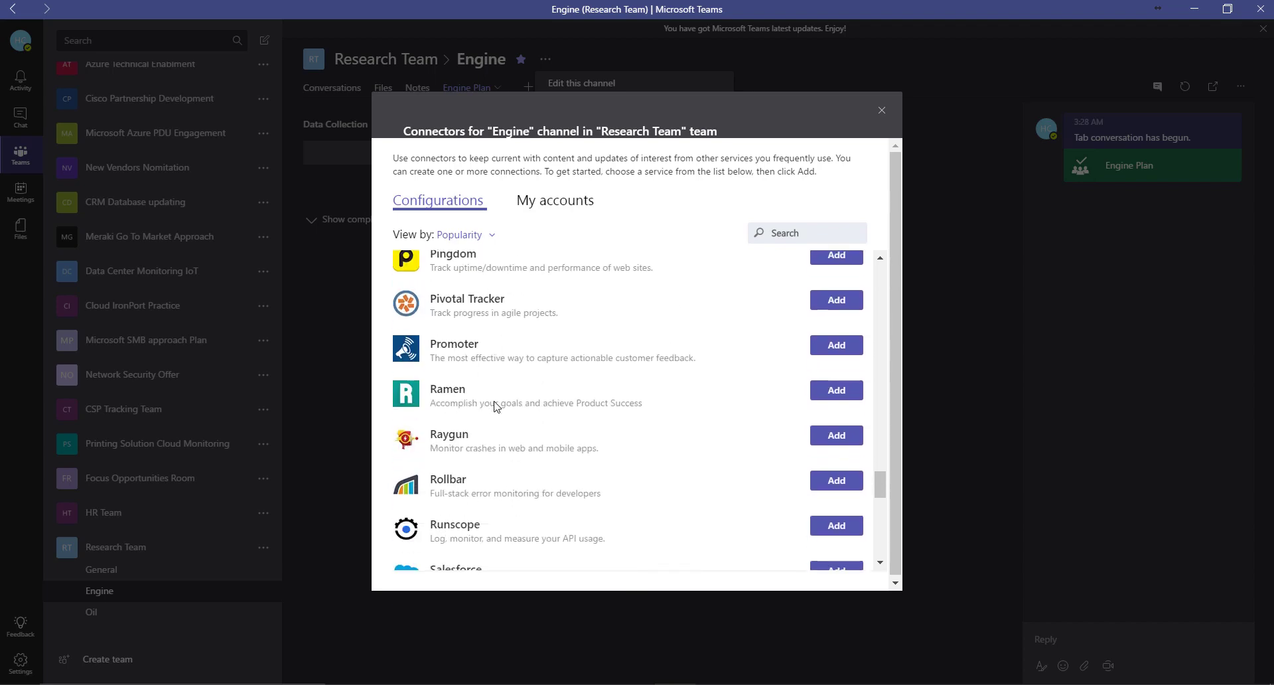
left_click(882, 110)
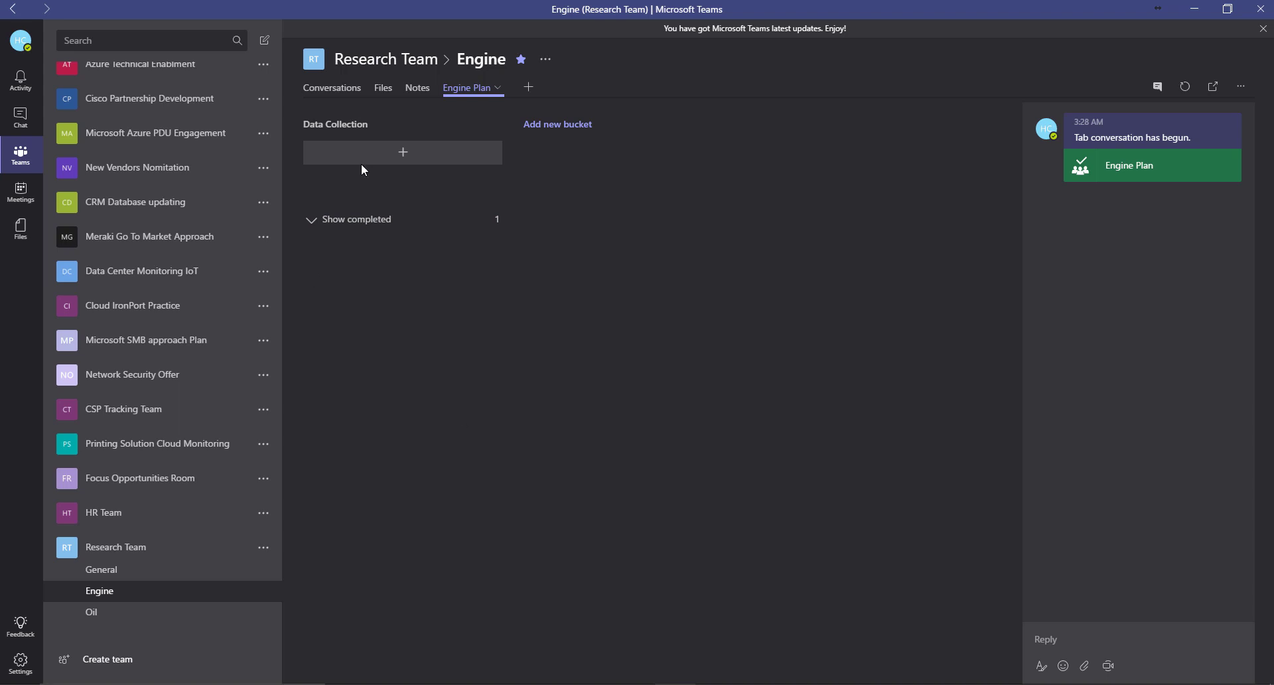
View the Engine channel's conversations and files, and look at the General channel of the Microsoft Azure PDU Engagement team.
left_click(323, 90)
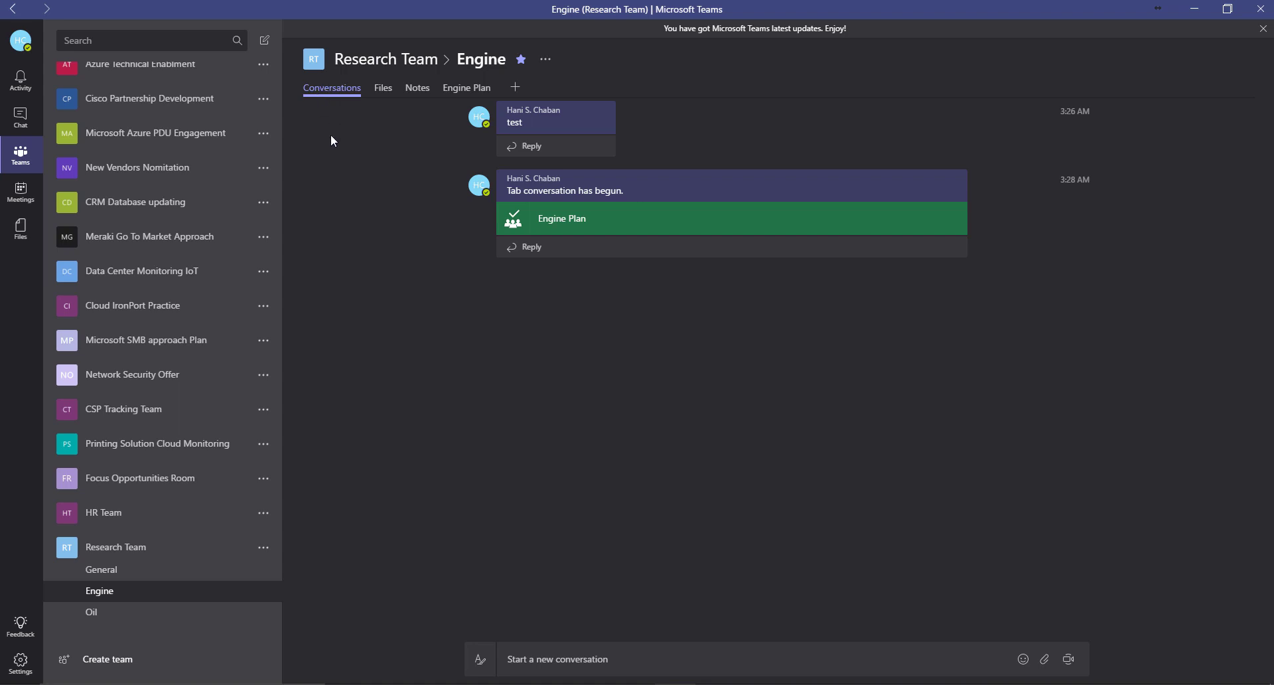
left_click(387, 95)
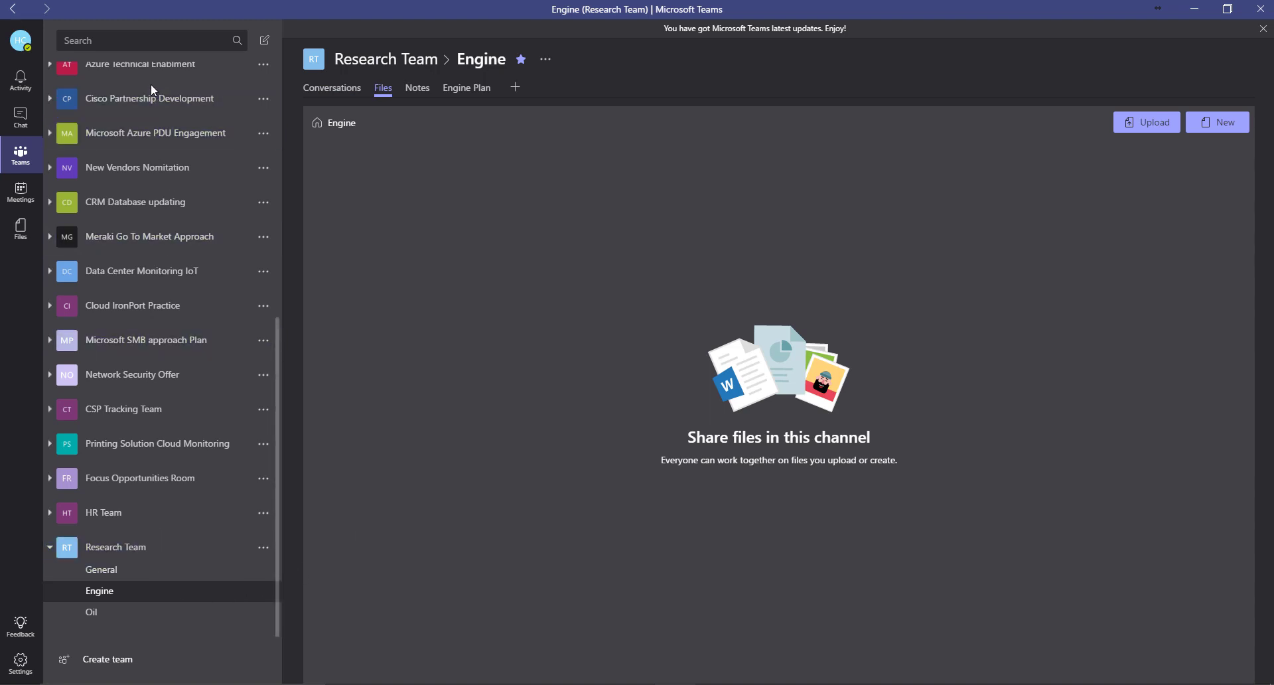
left_click(56, 136)
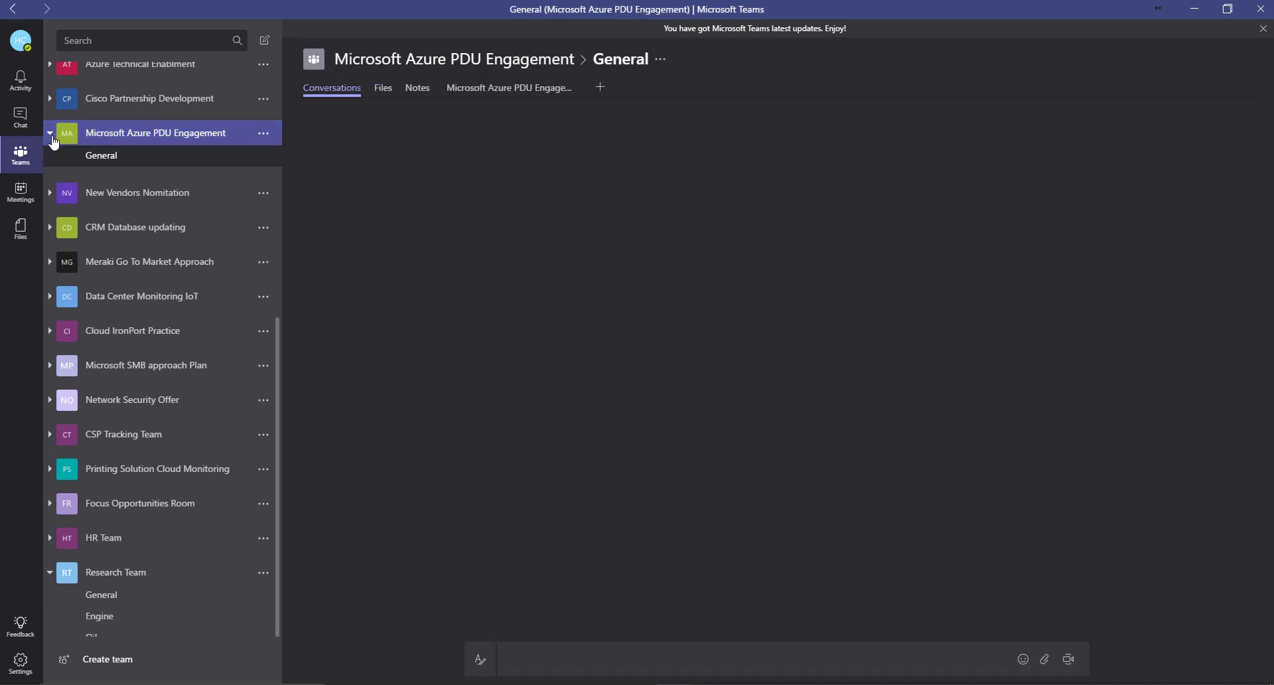
left_click(56, 136)
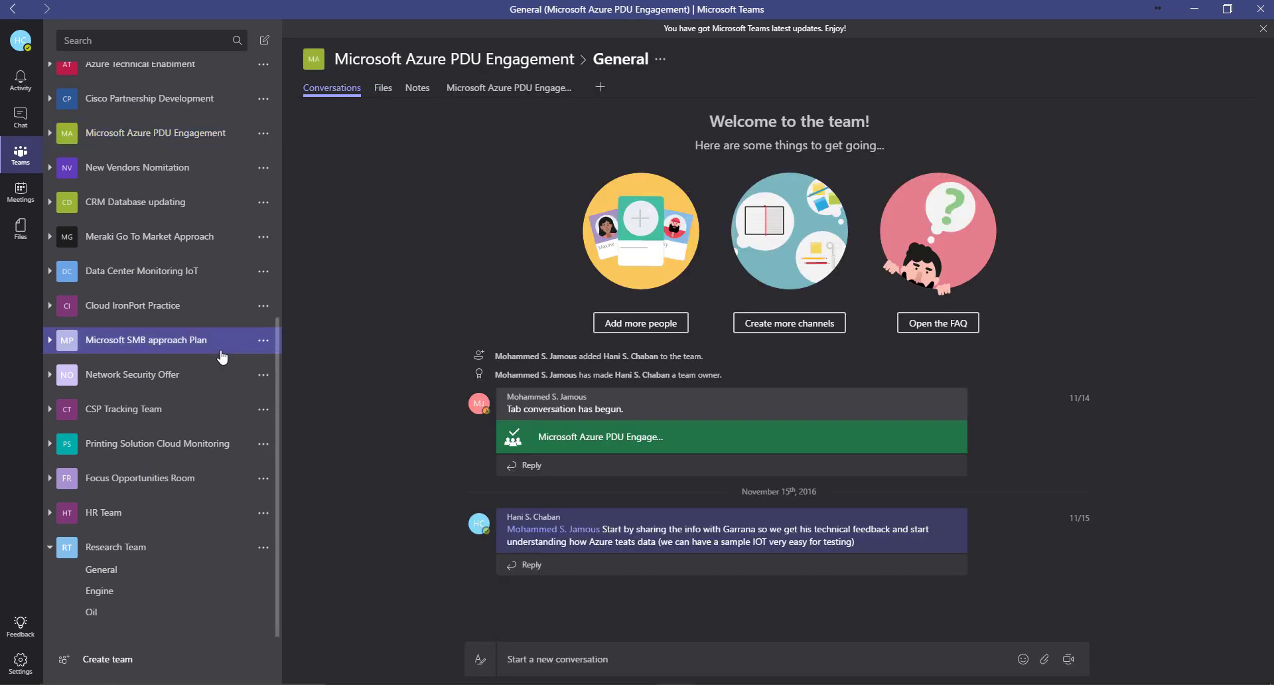
Return to the Research Team's Engine channel and review its notes, Engine Plan and channel options.
left_click(158, 596)
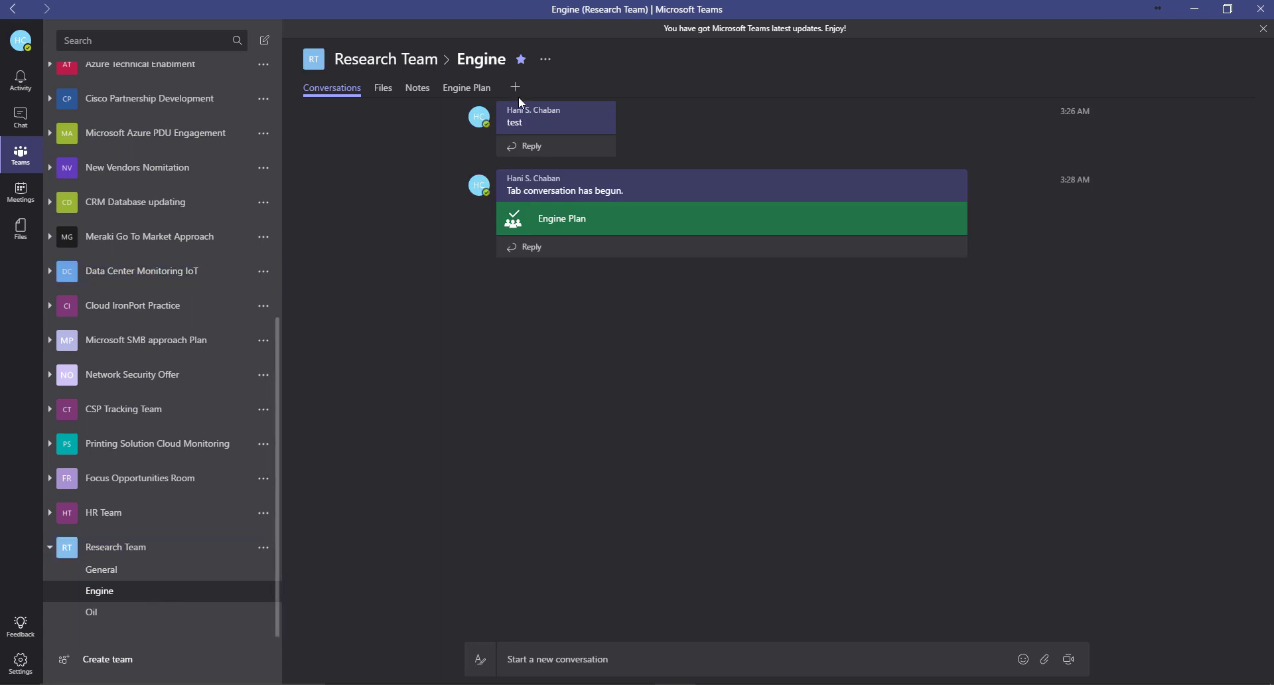
left_click(416, 90)
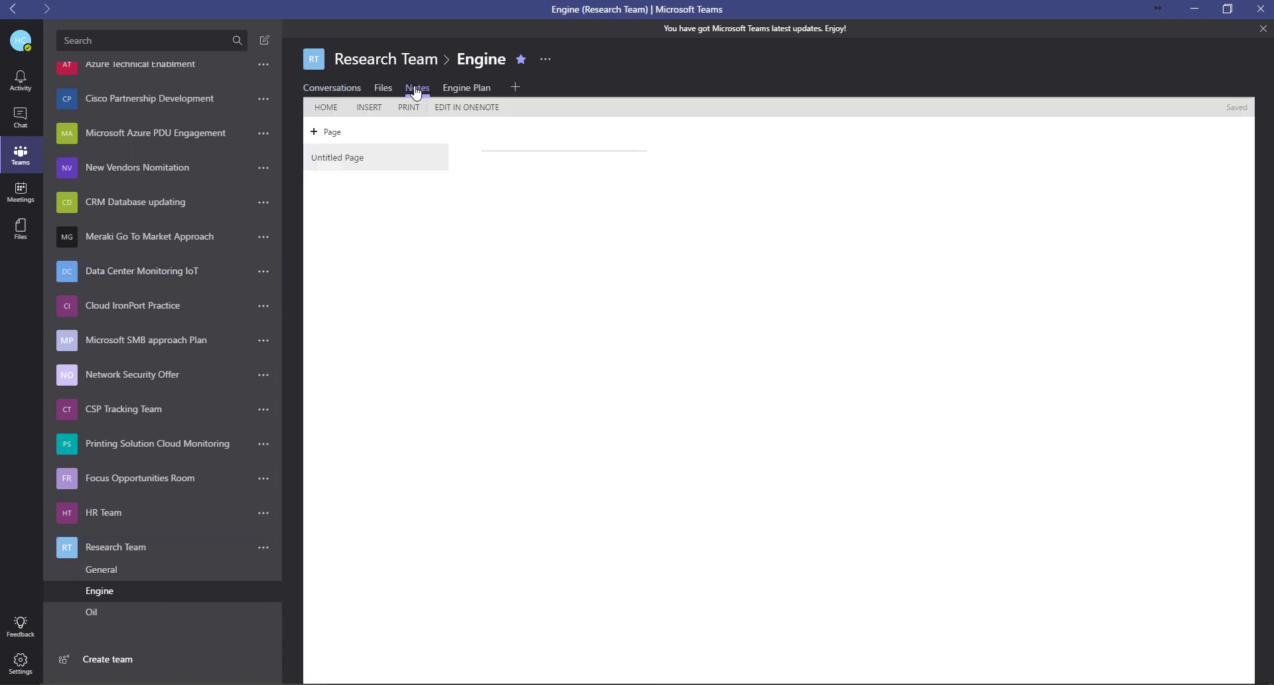
left_click(465, 91)
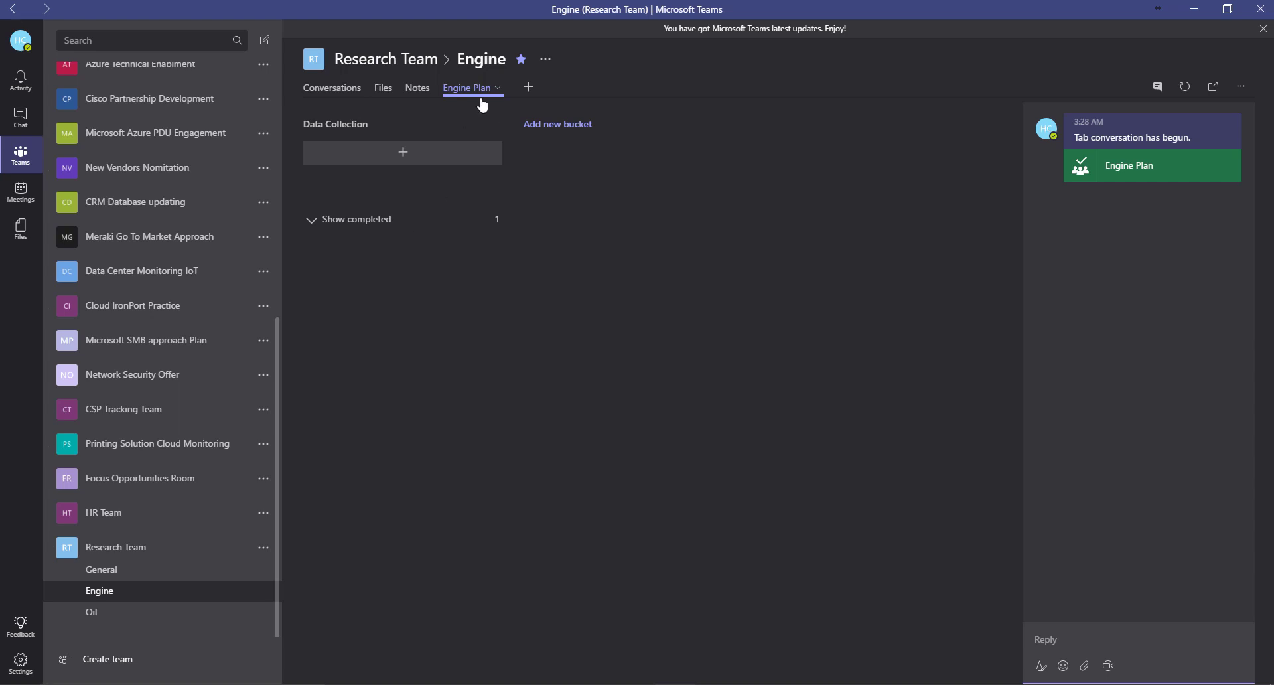
left_click(546, 61)
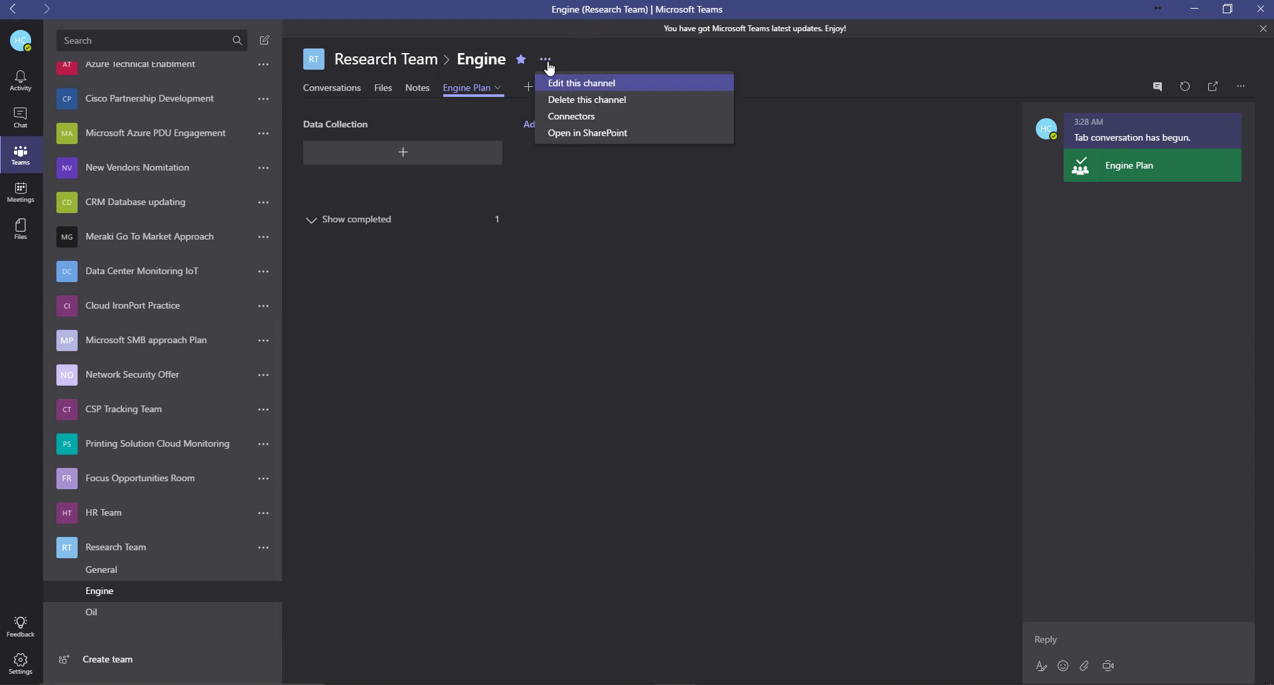